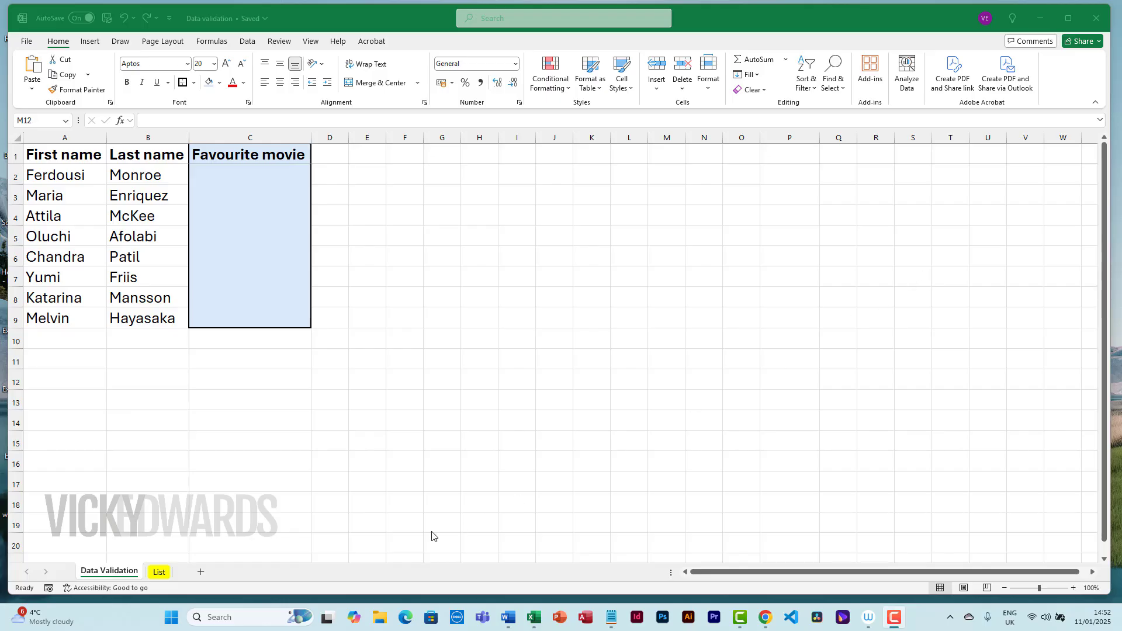
Copy the full comma-separated list of movie titles from the text box on the List sheet
left_click(158, 572)
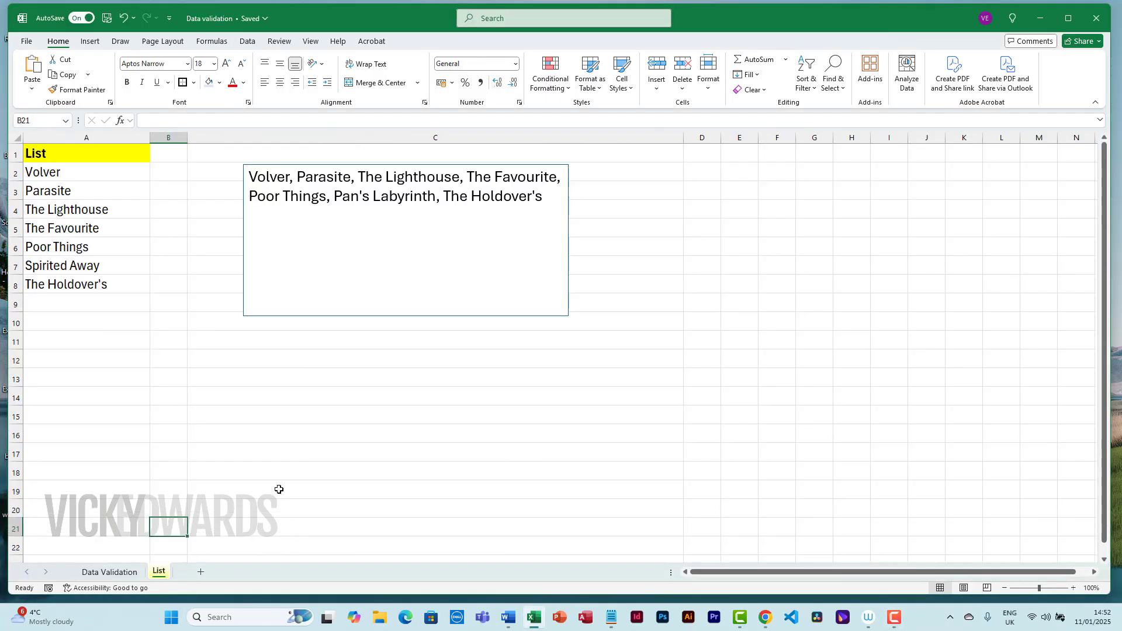
left_click(238, 369)
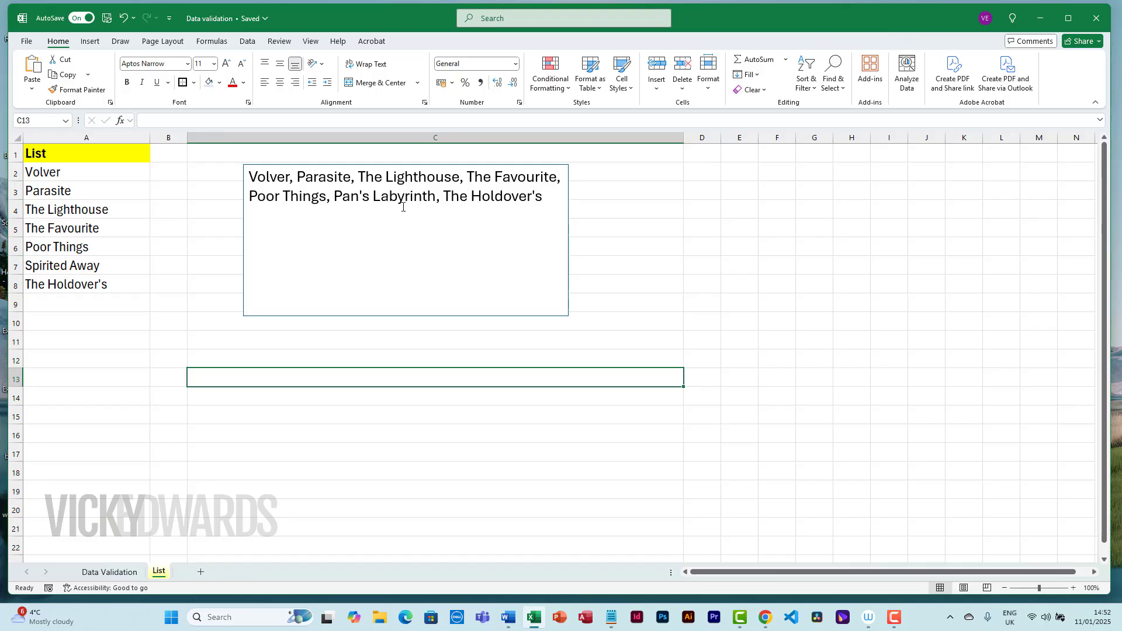
left_click_drag(253, 175, 555, 193)
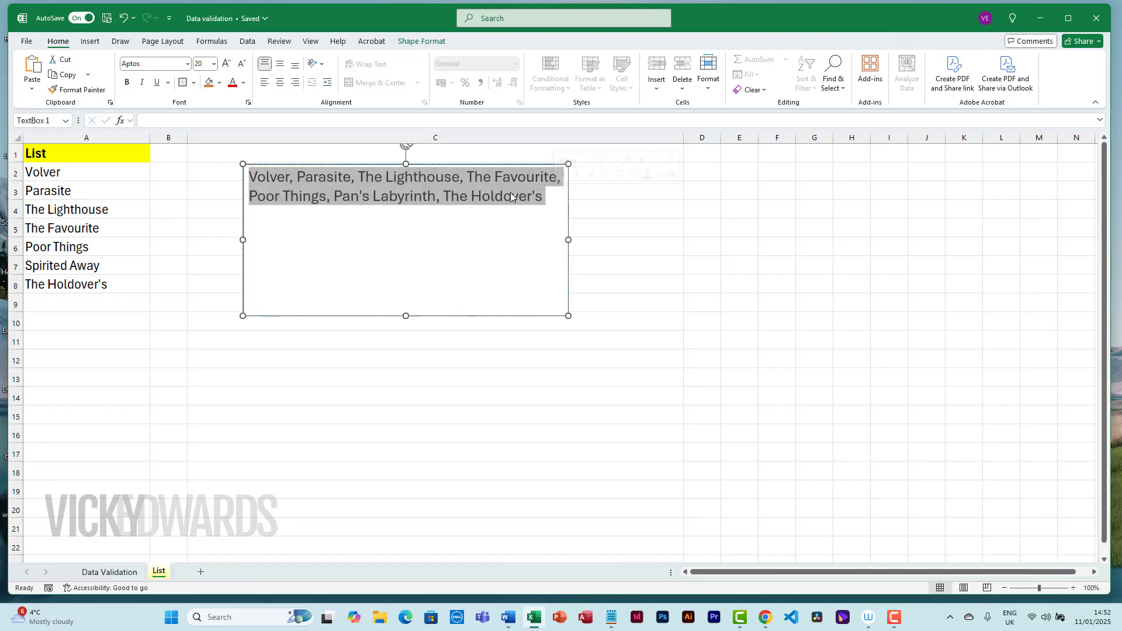
right_click(511, 192)
left_click(550, 241)
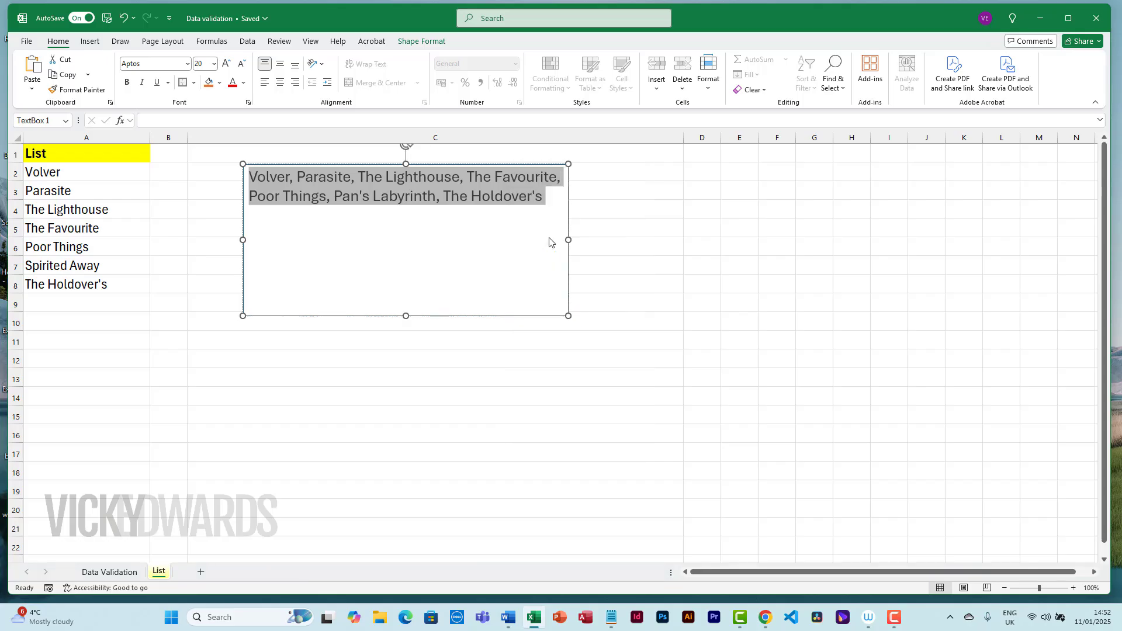
left_click(394, 464)
On the Data Validation sheet, apply List validation to the Favourite movie cells C2:C9, pasting the copied movie titles as the source
left_click(110, 572)
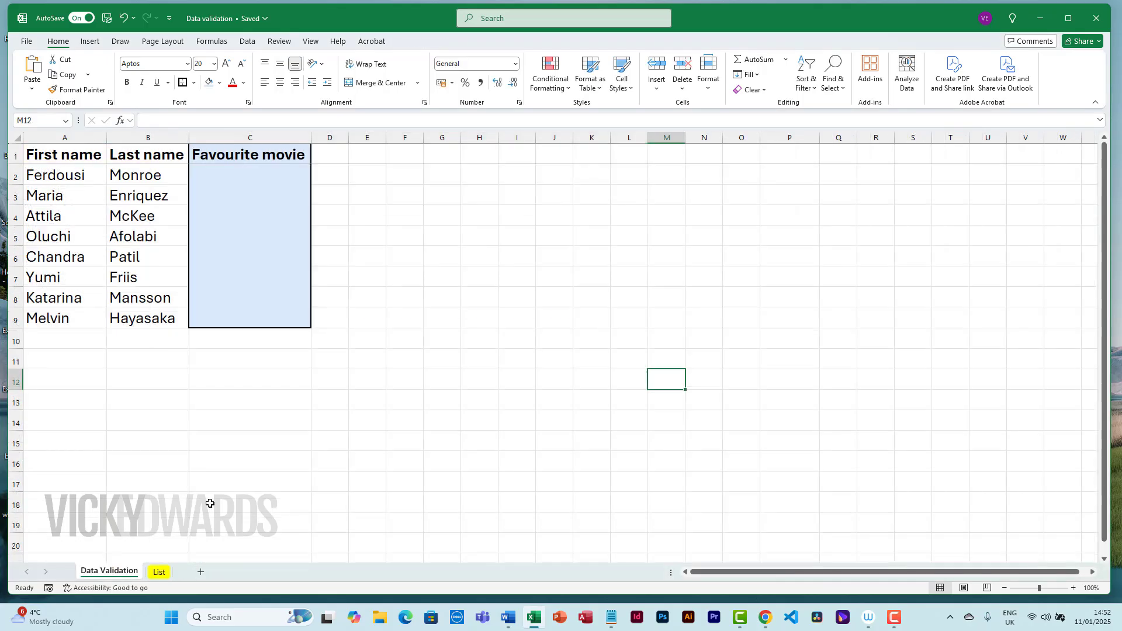
left_click_drag(253, 176, 291, 313)
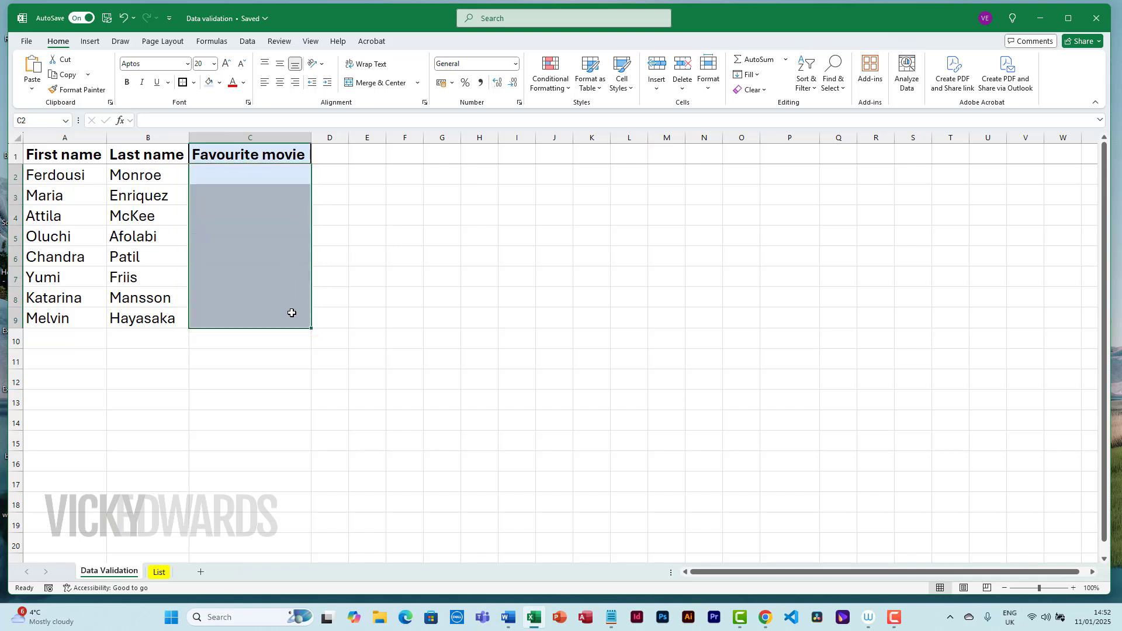
left_click(249, 44)
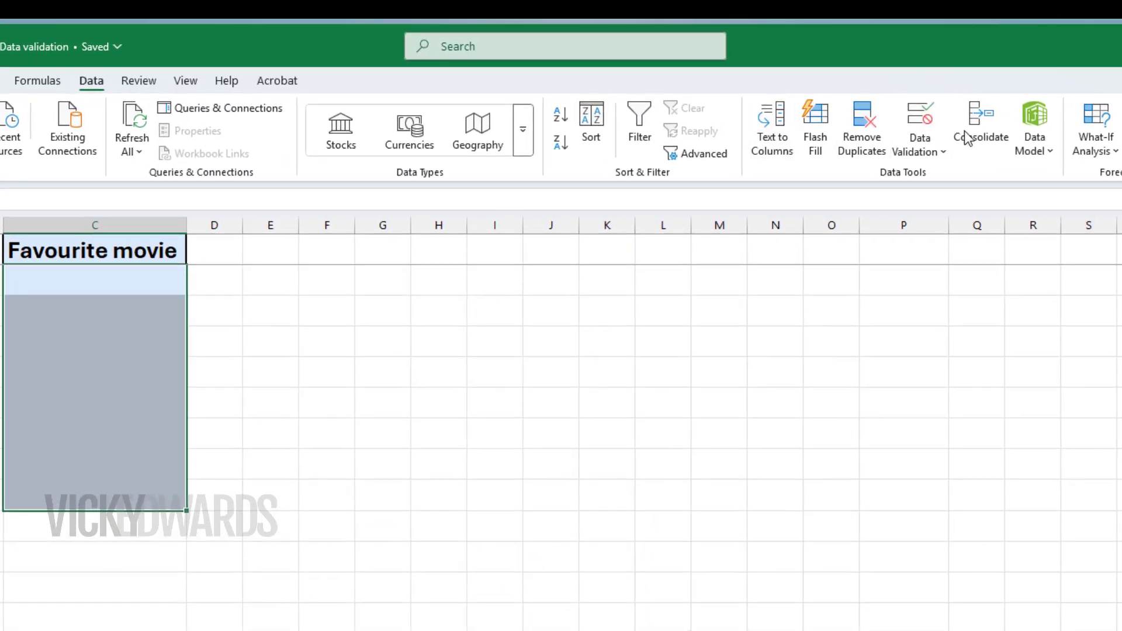
left_click(945, 153)
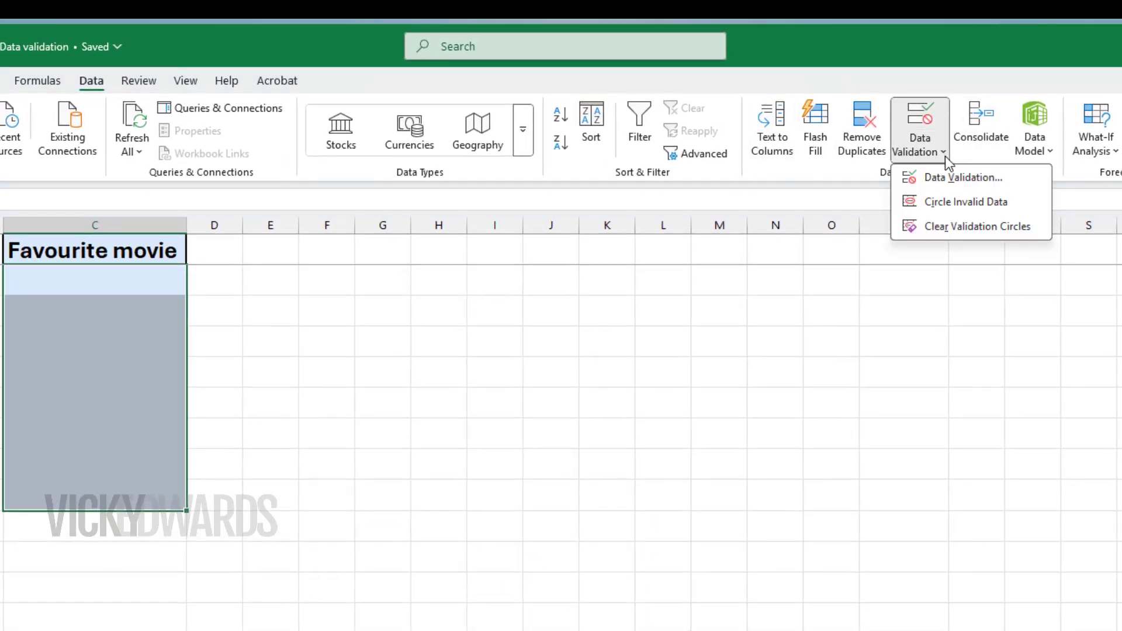
left_click(963, 178)
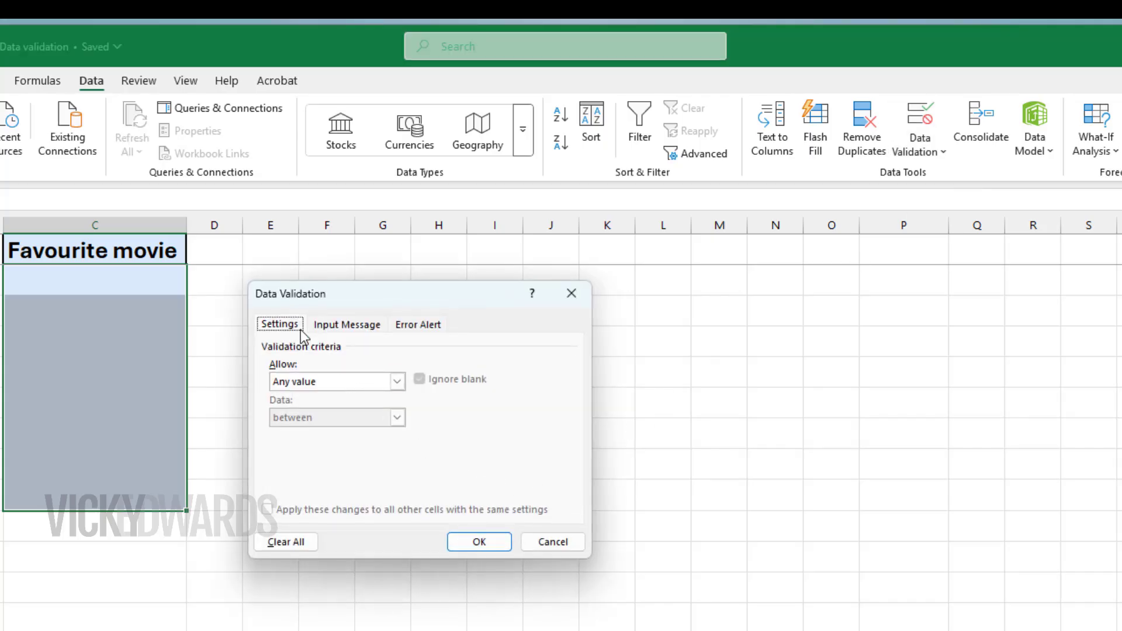
left_click(398, 383)
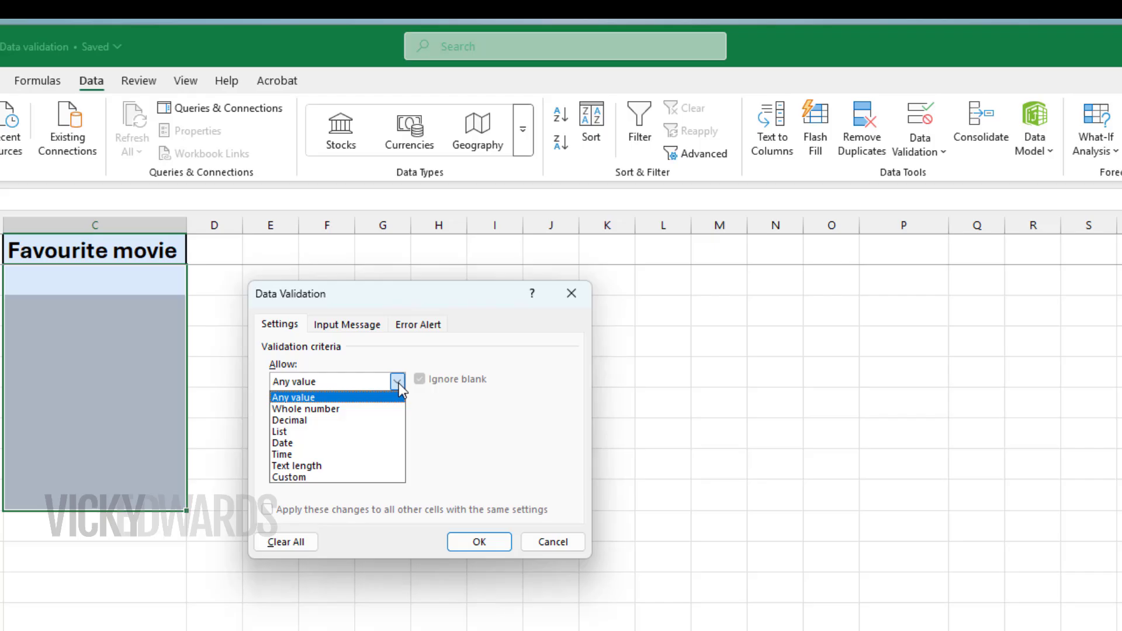
left_click(384, 432)
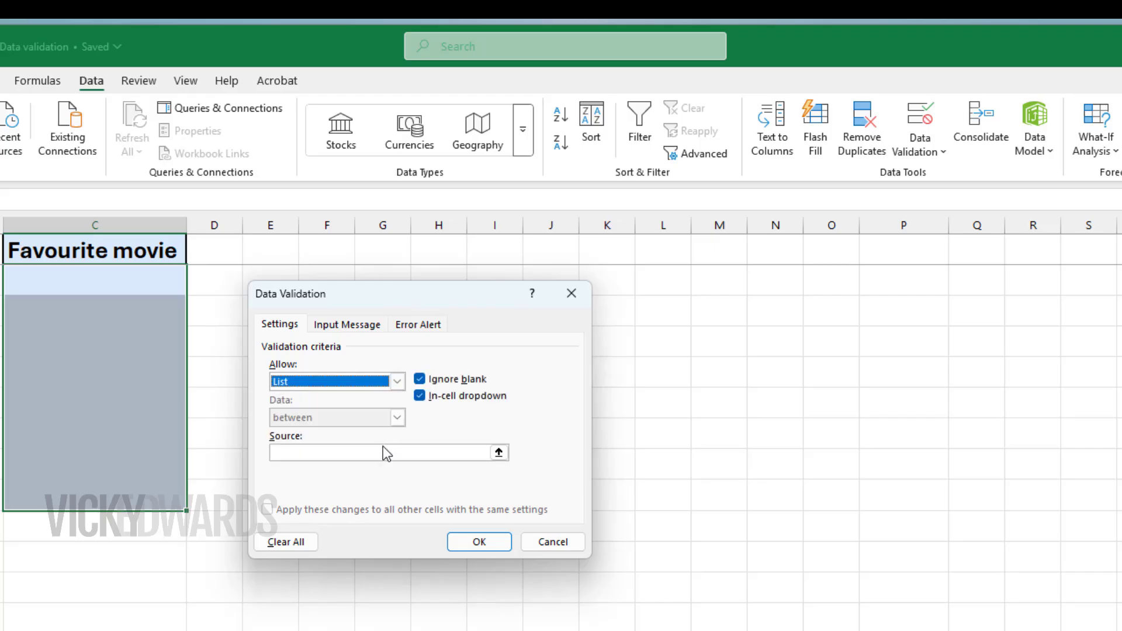
left_click(385, 453)
right_click(384, 453)
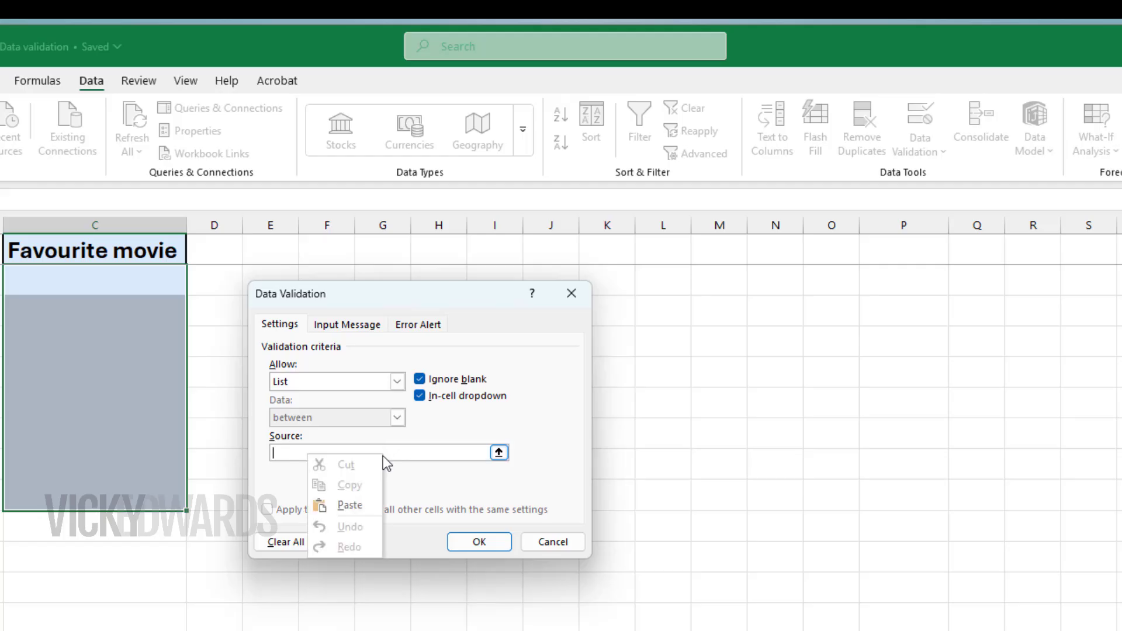
left_click(370, 503)
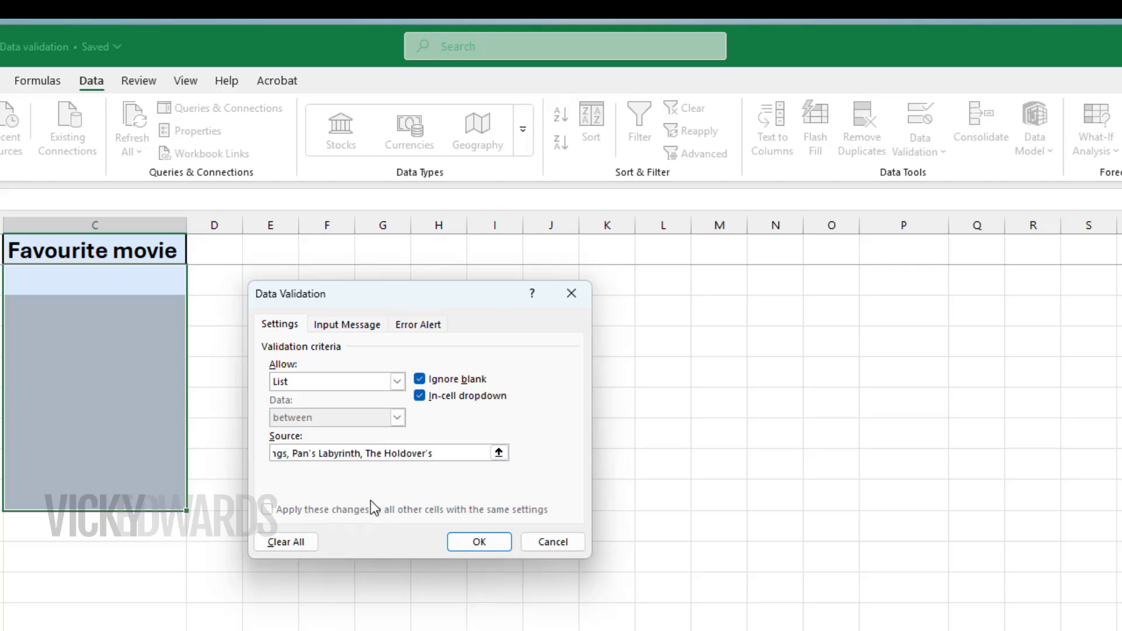
left_click(478, 544)
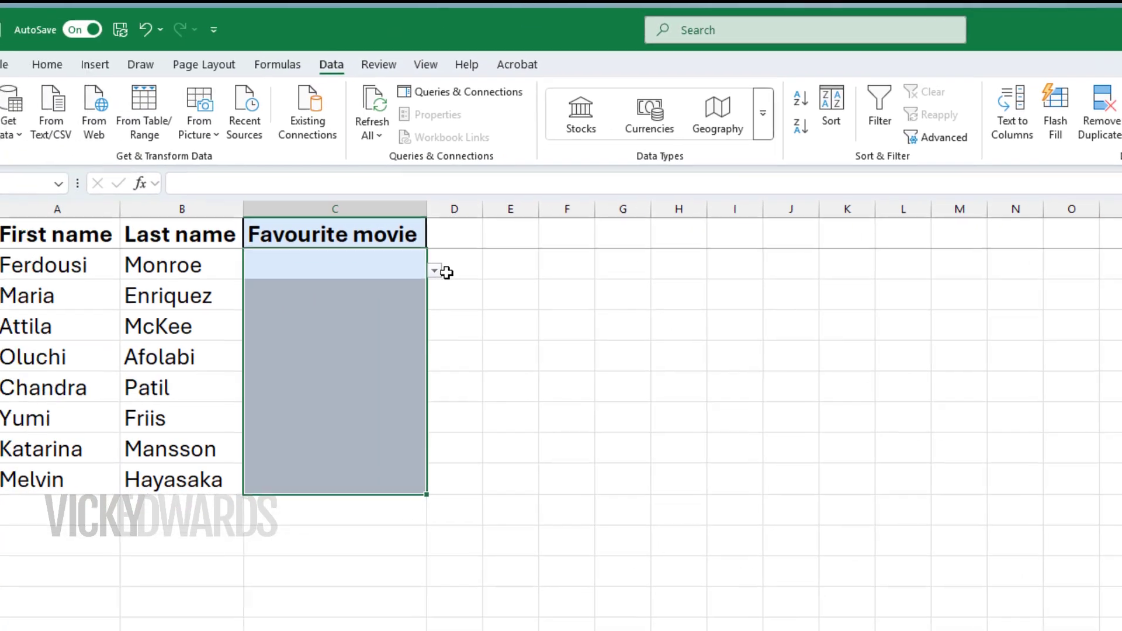
Choose The Lighthouse in C2 and The Favourite in C3 from the Favourite movie drop-down lists
left_click(435, 272)
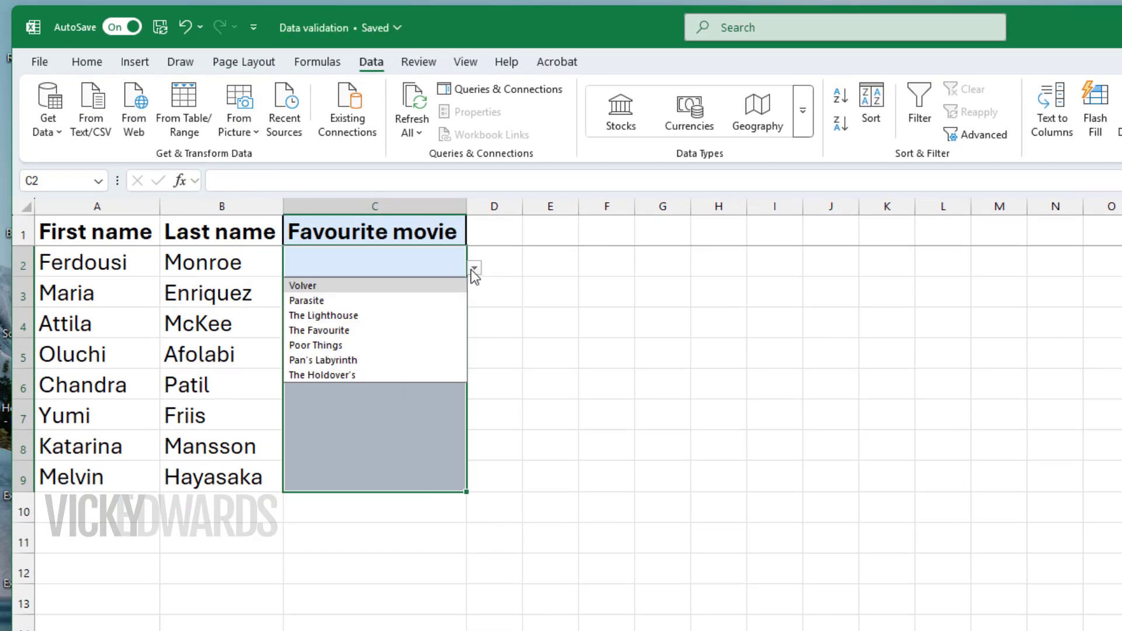
left_click(437, 317)
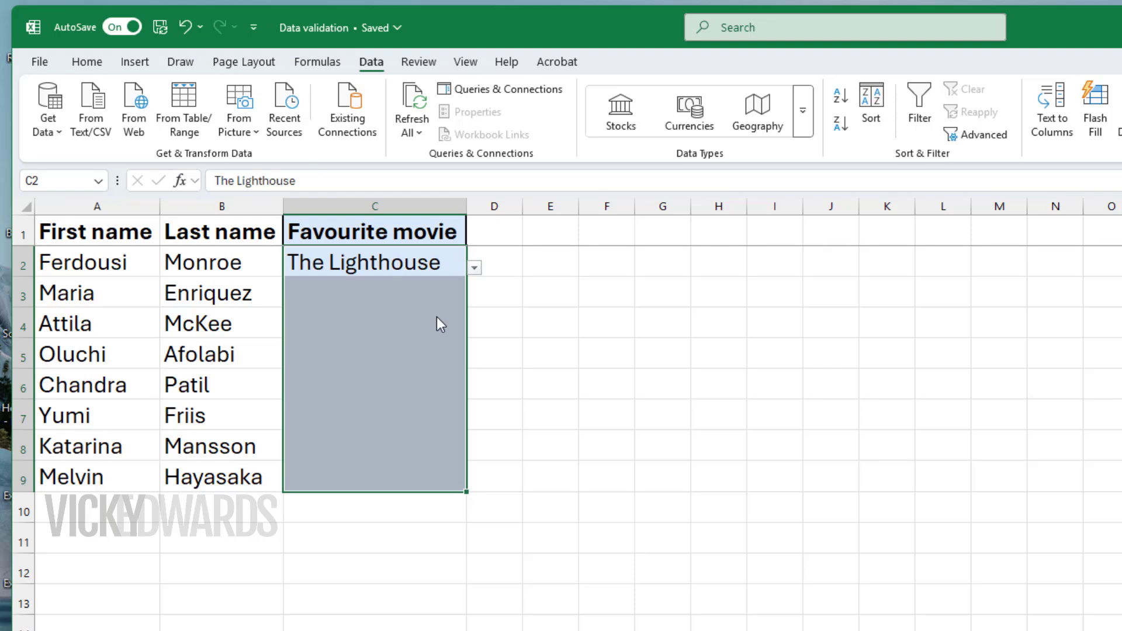
left_click(443, 336)
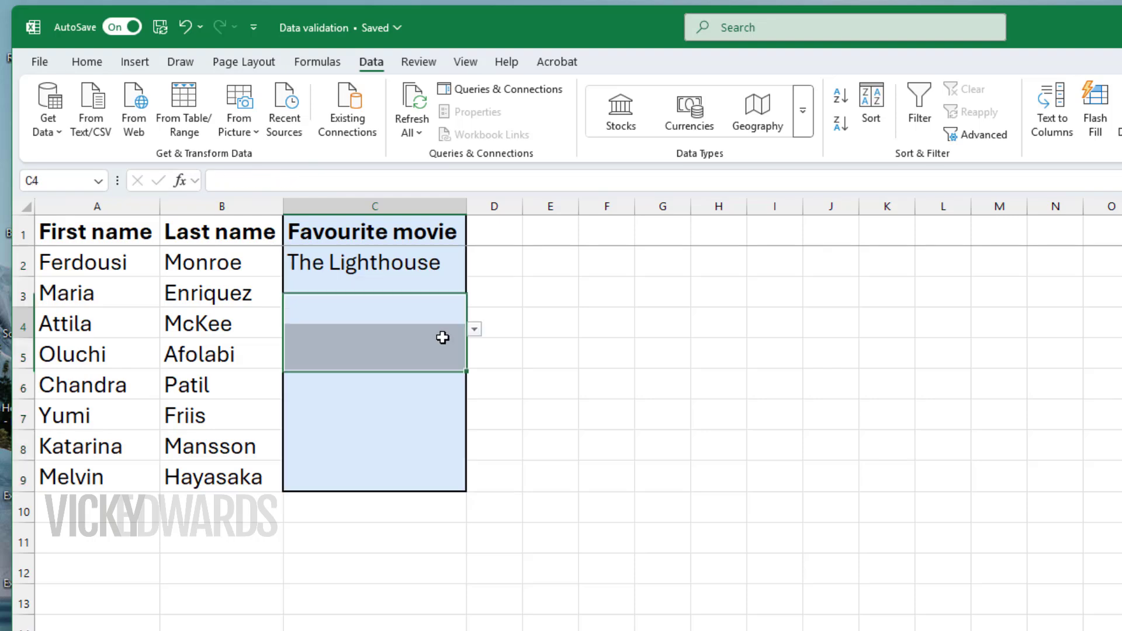
left_click(456, 297)
left_click(475, 298)
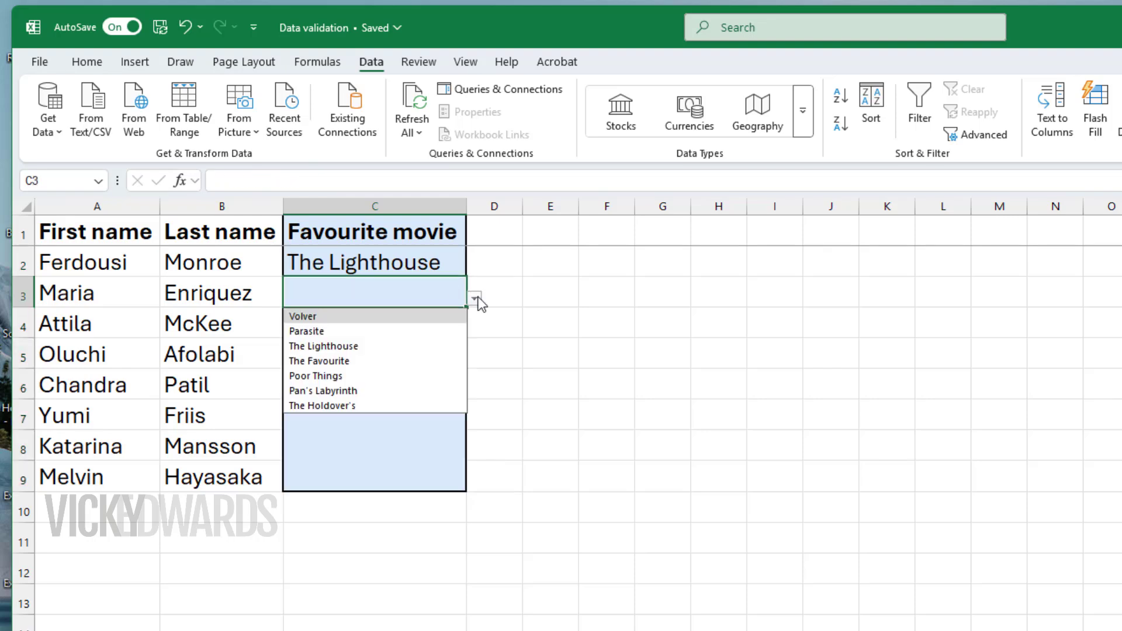
left_click(433, 361)
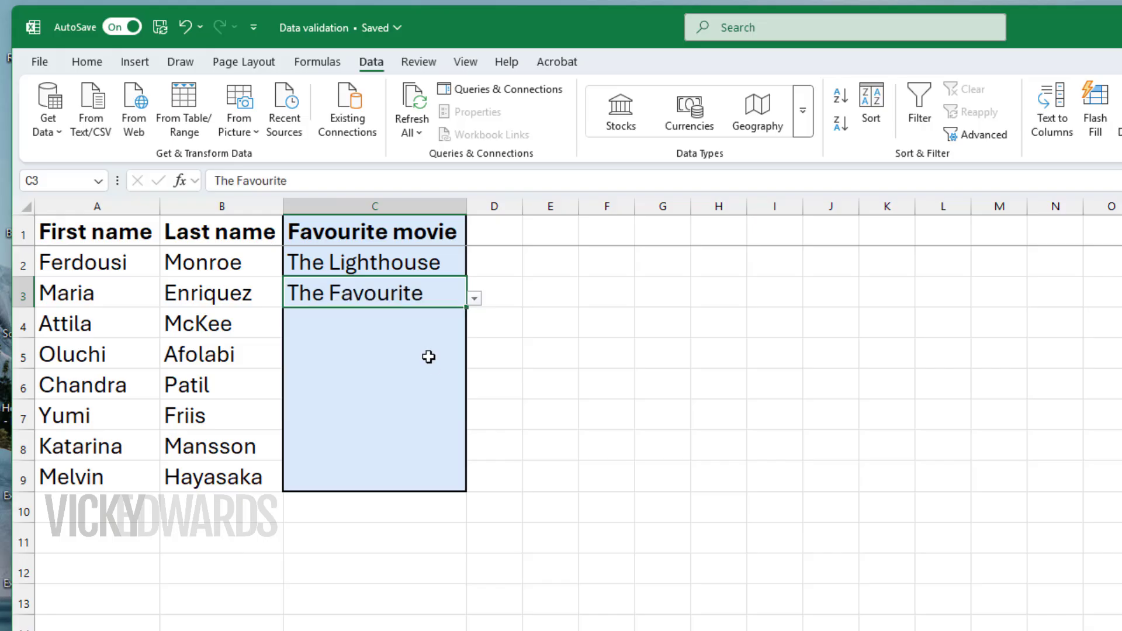
left_click(530, 360)
Edit the data validation of cell C4, inserting Toy Story after Parasite in the list source
left_click(462, 324)
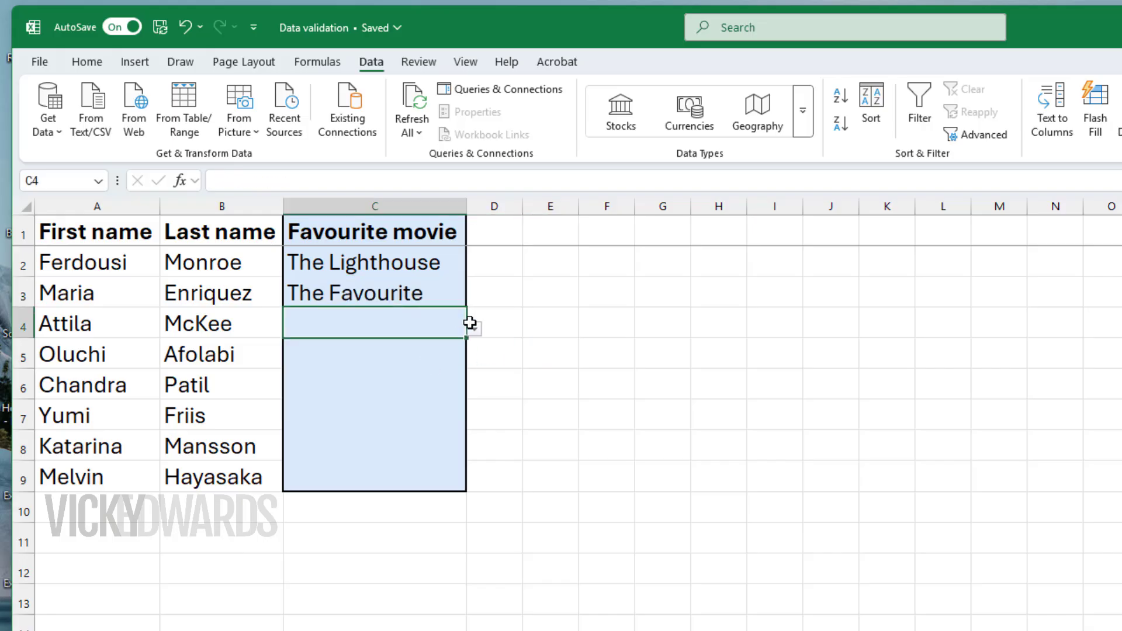
left_click(987, 138)
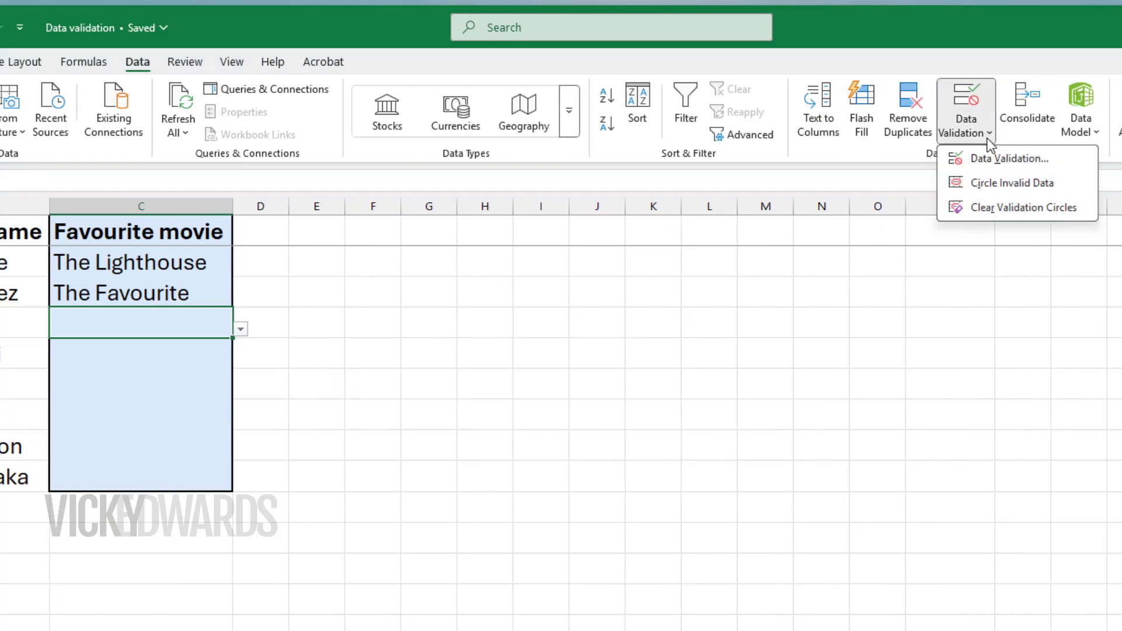
left_click(1001, 157)
left_click(395, 435)
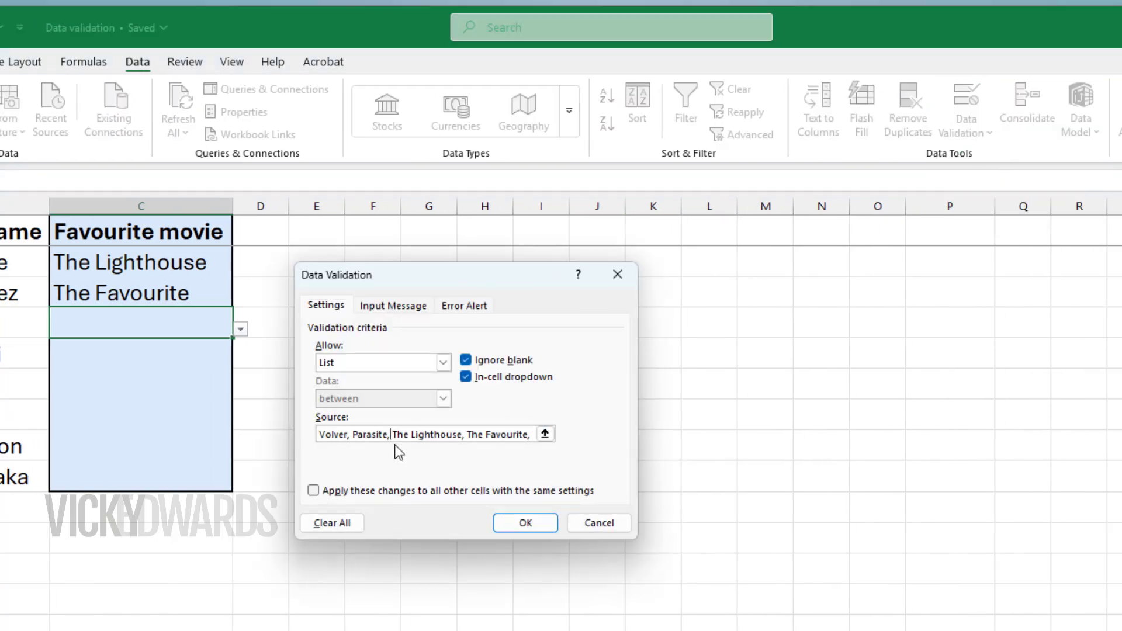
type("Toy Story,")
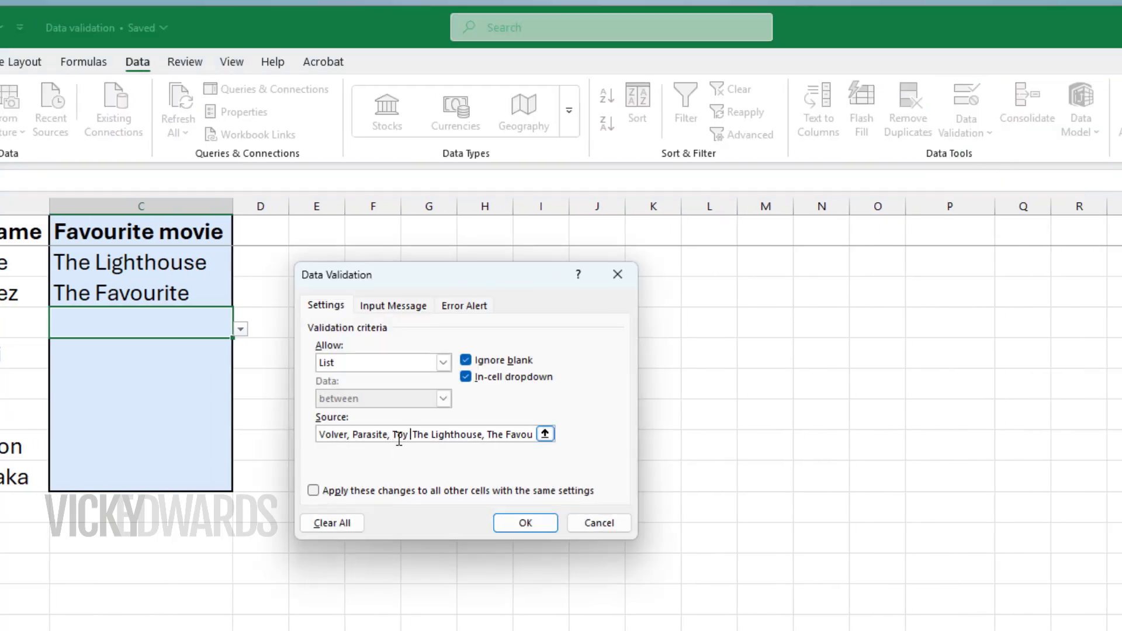
left_click(526, 522)
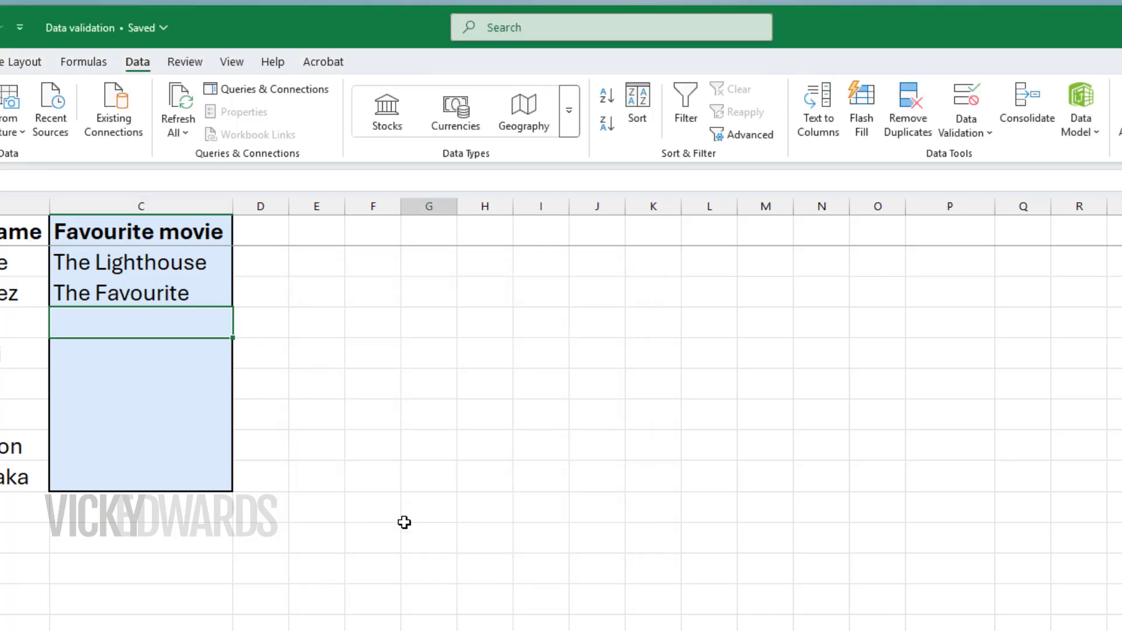
Choose Toy Story from the drop-down list in C4, and check the list options offered in C3
left_click(241, 329)
left_click(208, 376)
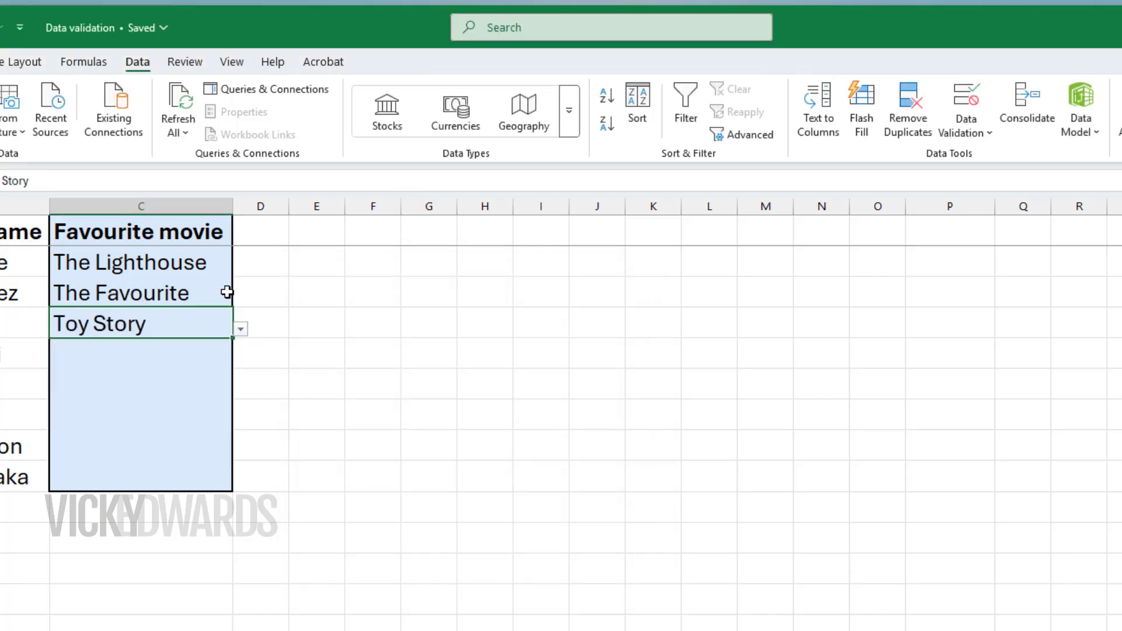
left_click(234, 295)
left_click(240, 298)
left_click(356, 345)
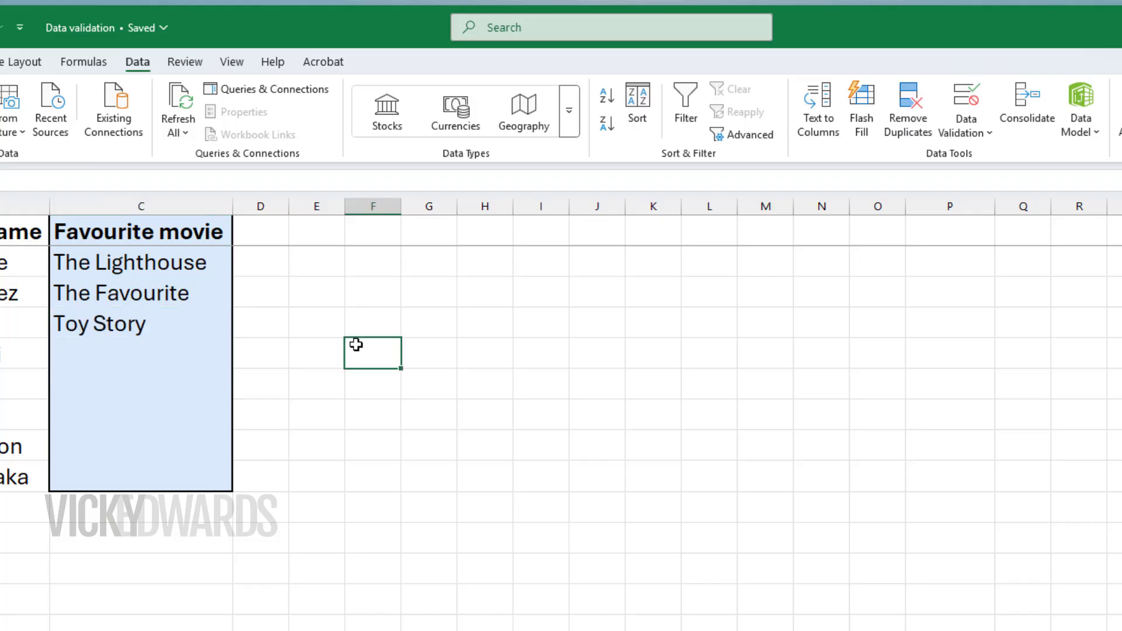
Clear the chosen movies from cells C2:C4
left_click_drag(205, 258, 193, 321)
key("Delete")
left_click(485, 384)
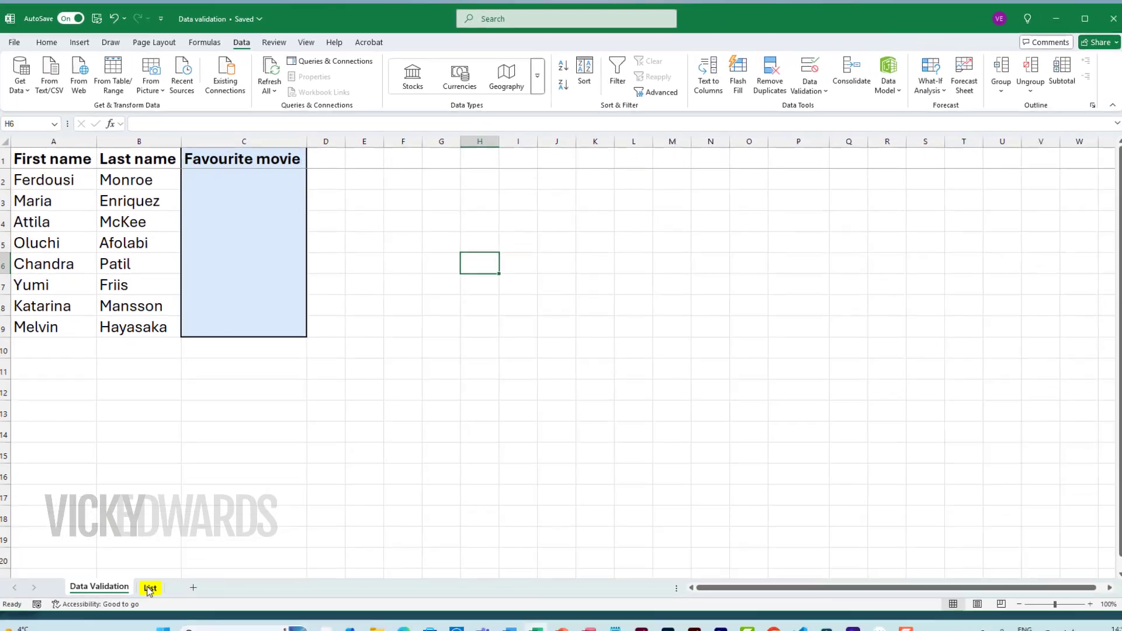
Check the titles on the List sheet, and reopen data validation for Favourite movie cells C2:C9 with List as the allowed type
left_click(149, 589)
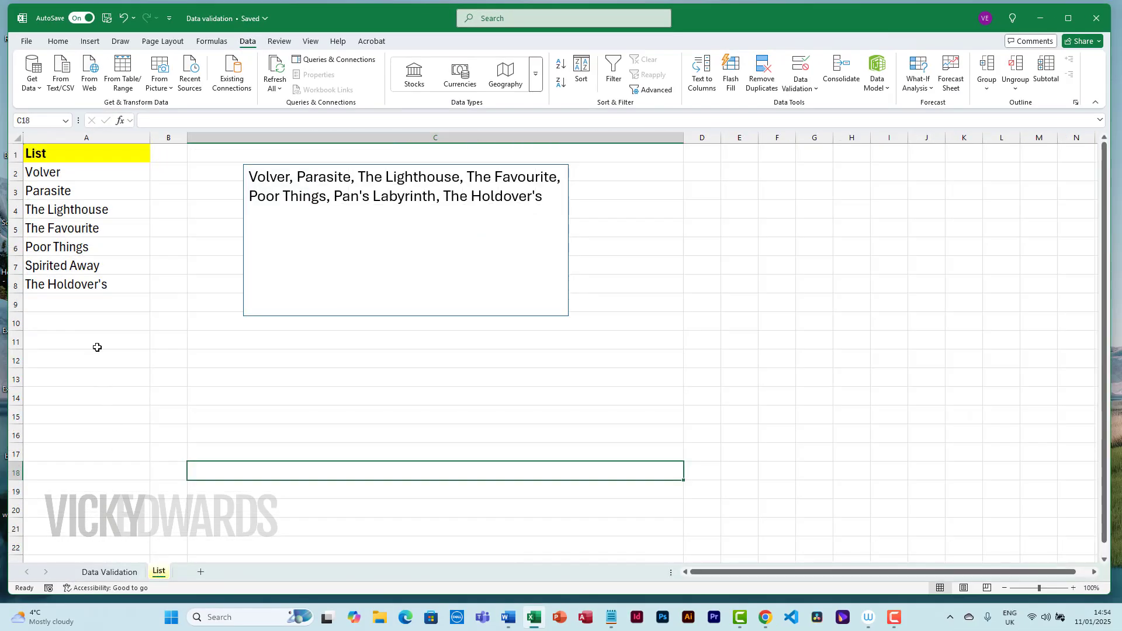
key("Return")
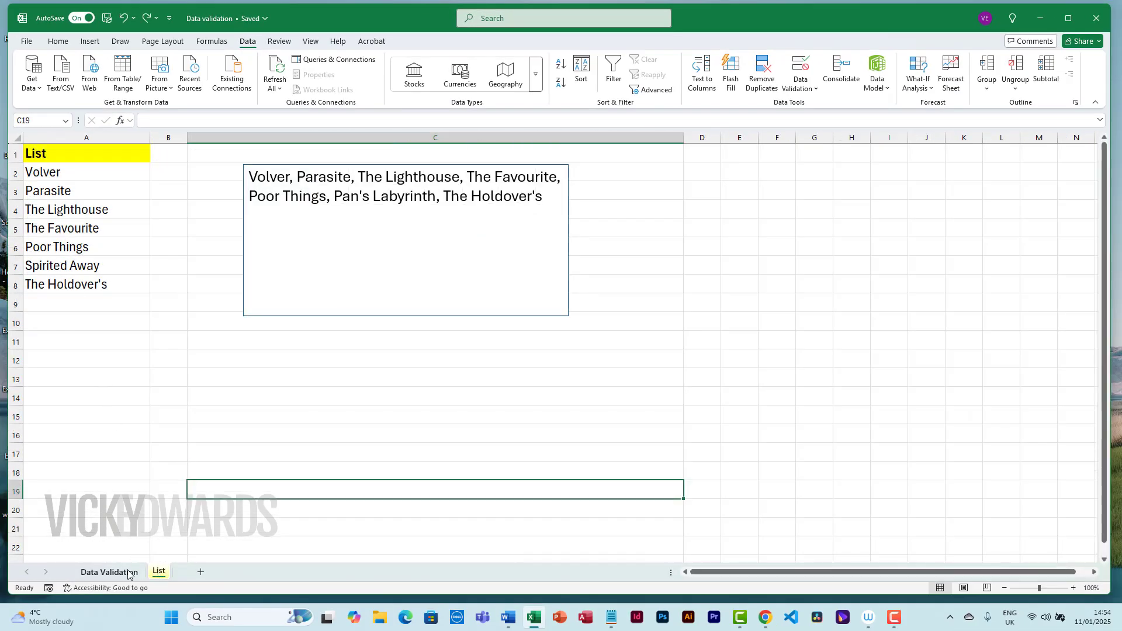
left_click(128, 574)
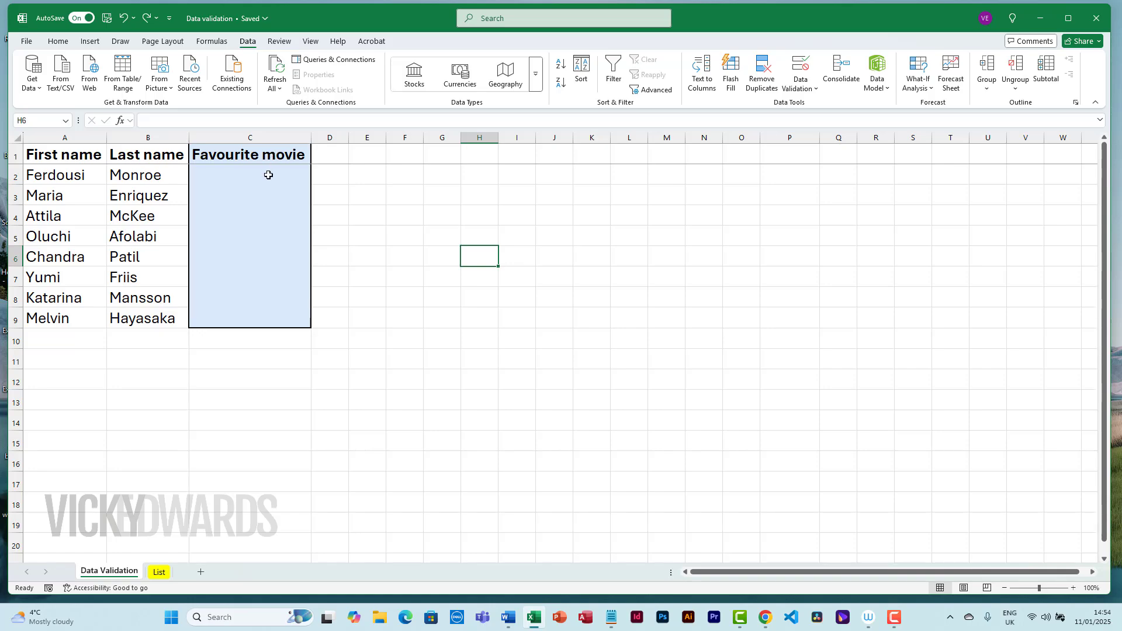
left_click_drag(270, 174, 290, 313)
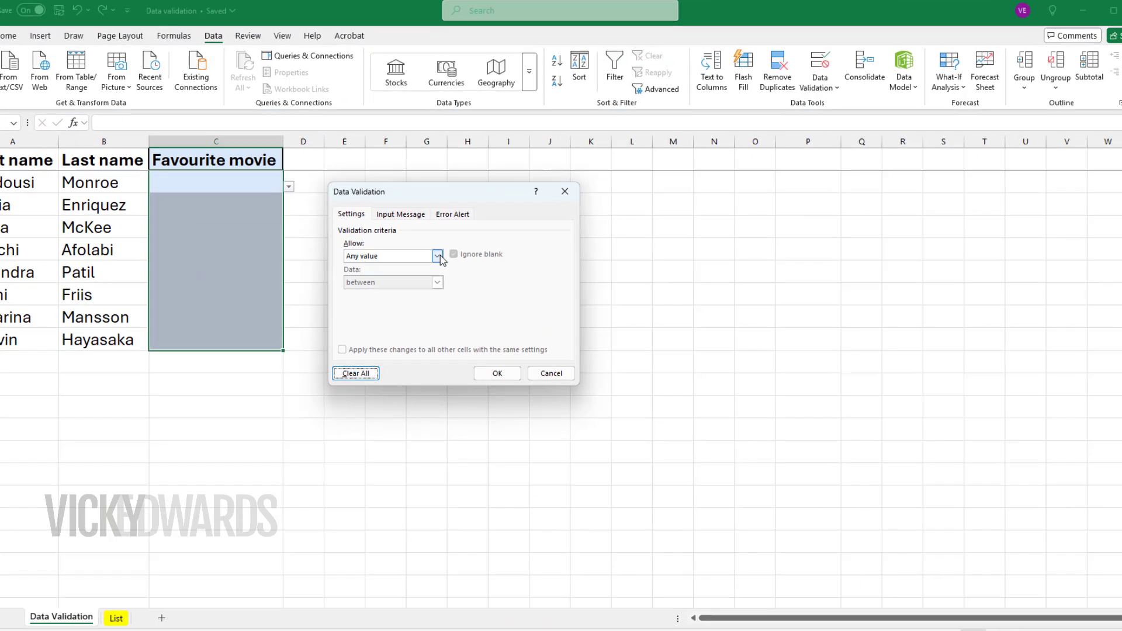
left_click(439, 258)
left_click(350, 368)
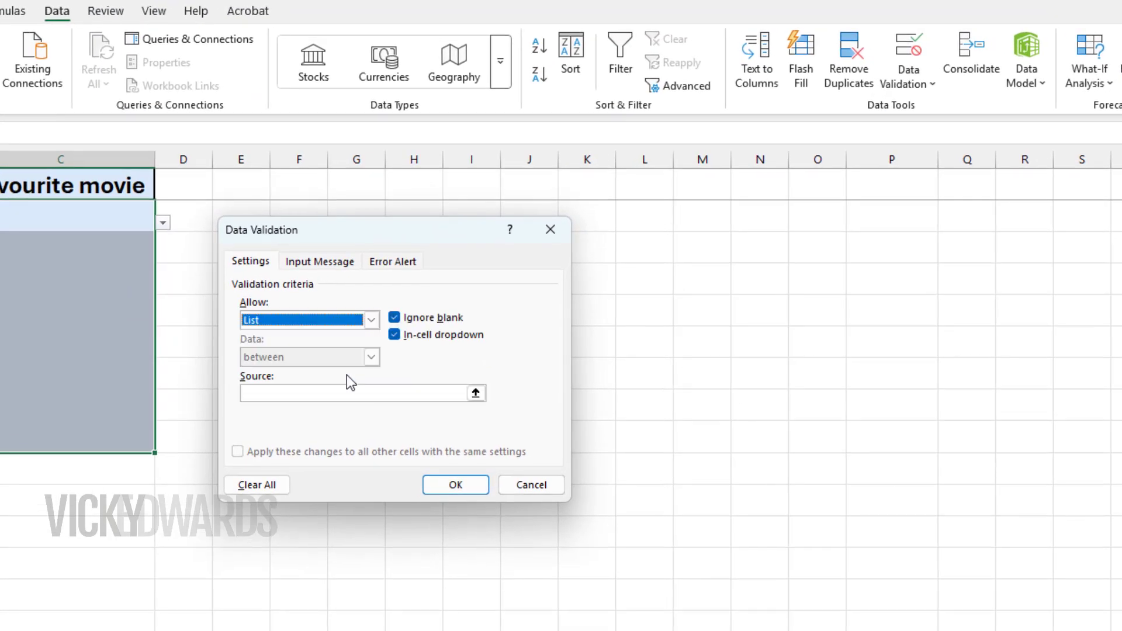
Set the validation list source to cells A2:A8 on the List sheet and apply it to C2:C9
left_click(457, 392)
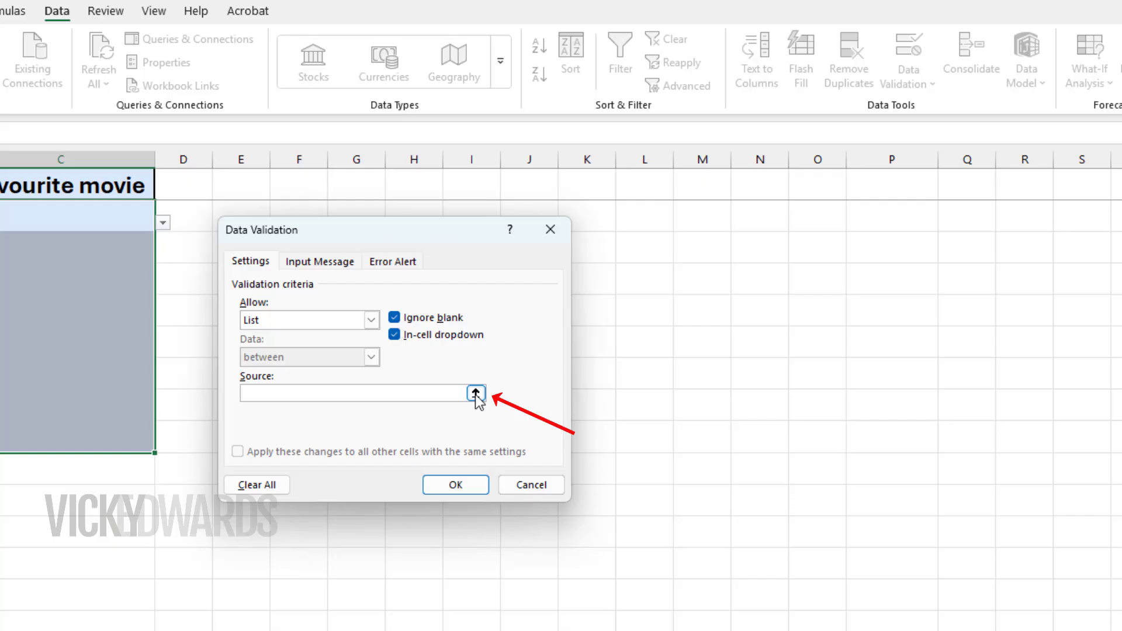
left_click(476, 393)
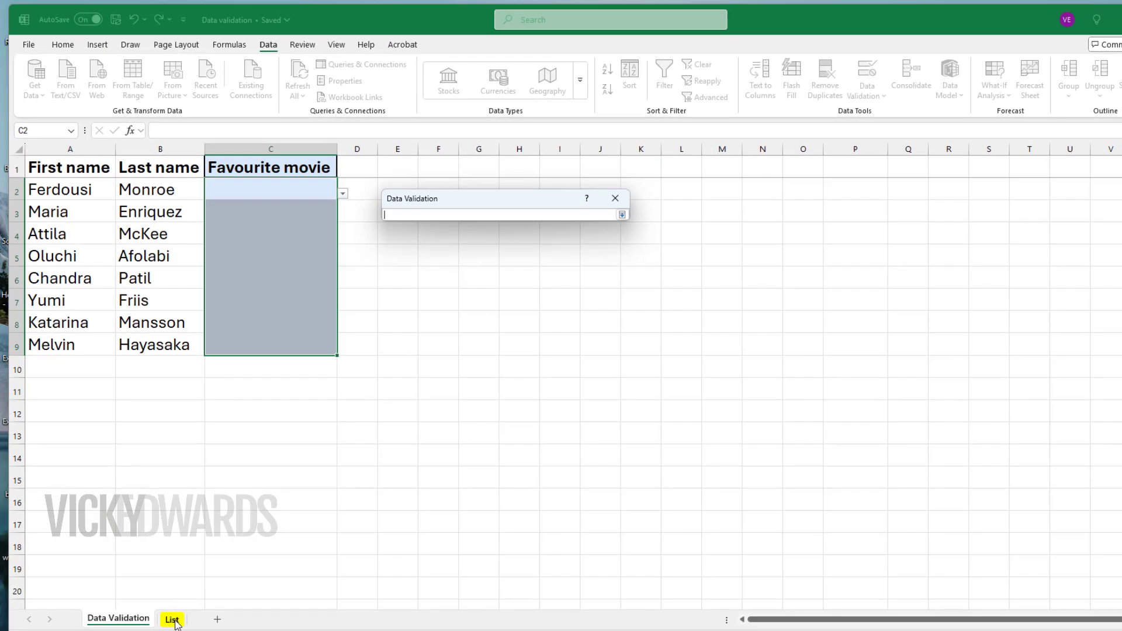
left_click(173, 621)
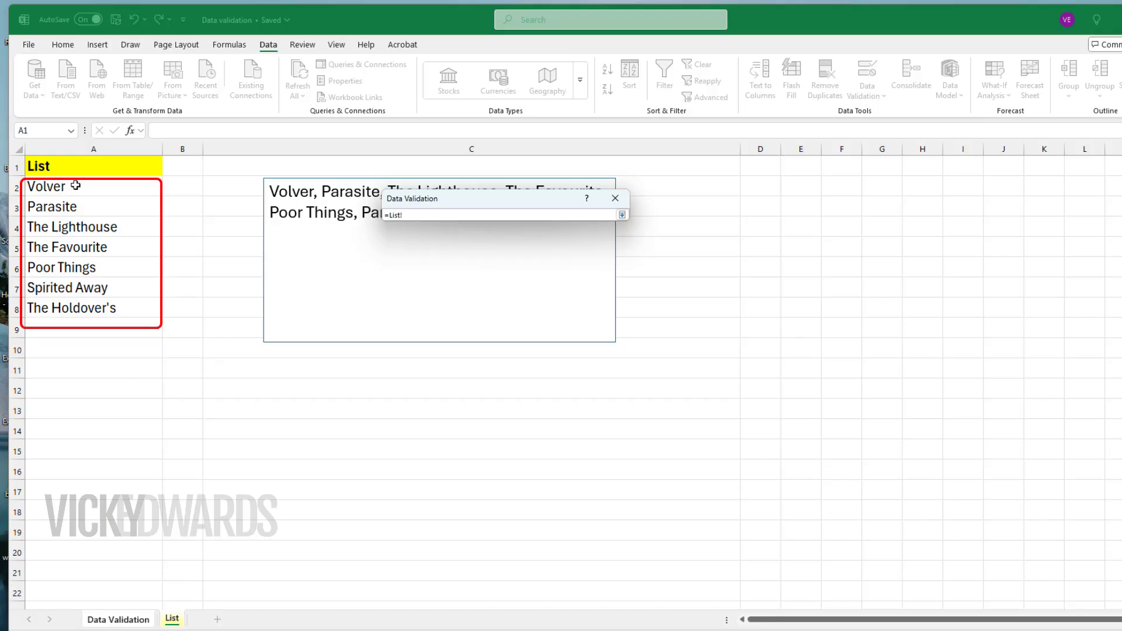
left_click_drag(75, 186, 72, 306)
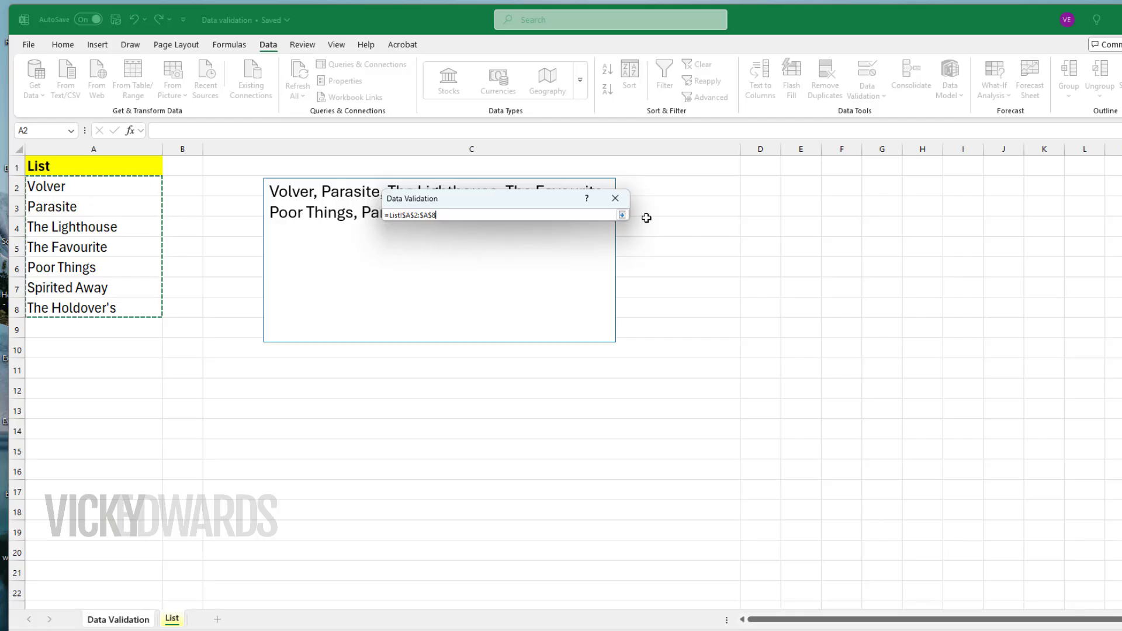
left_click(622, 215)
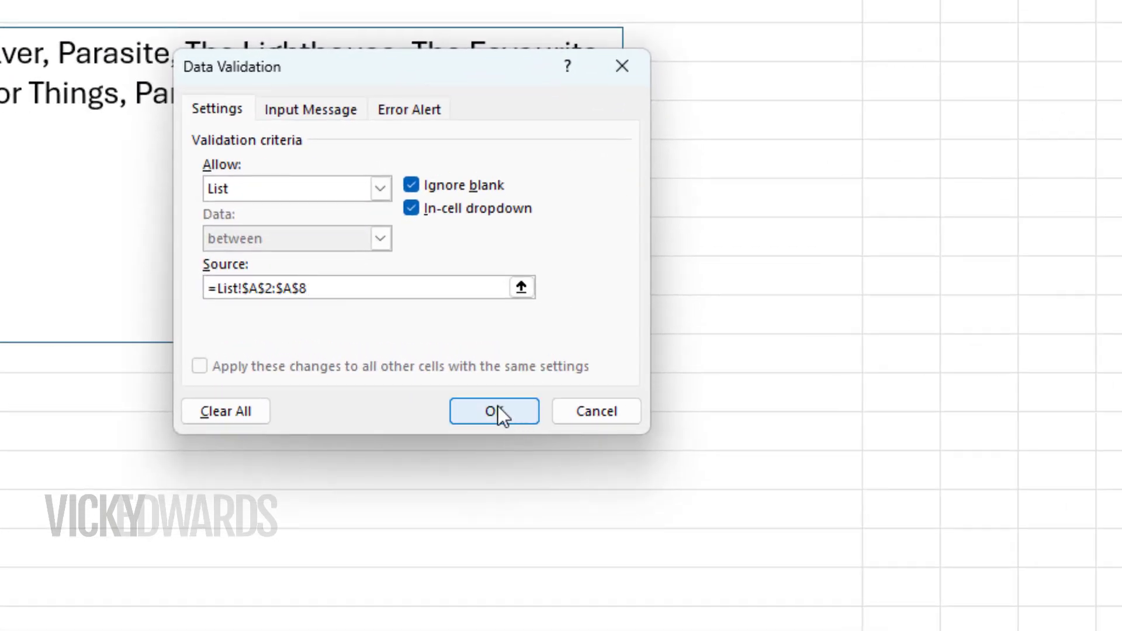
left_click(497, 406)
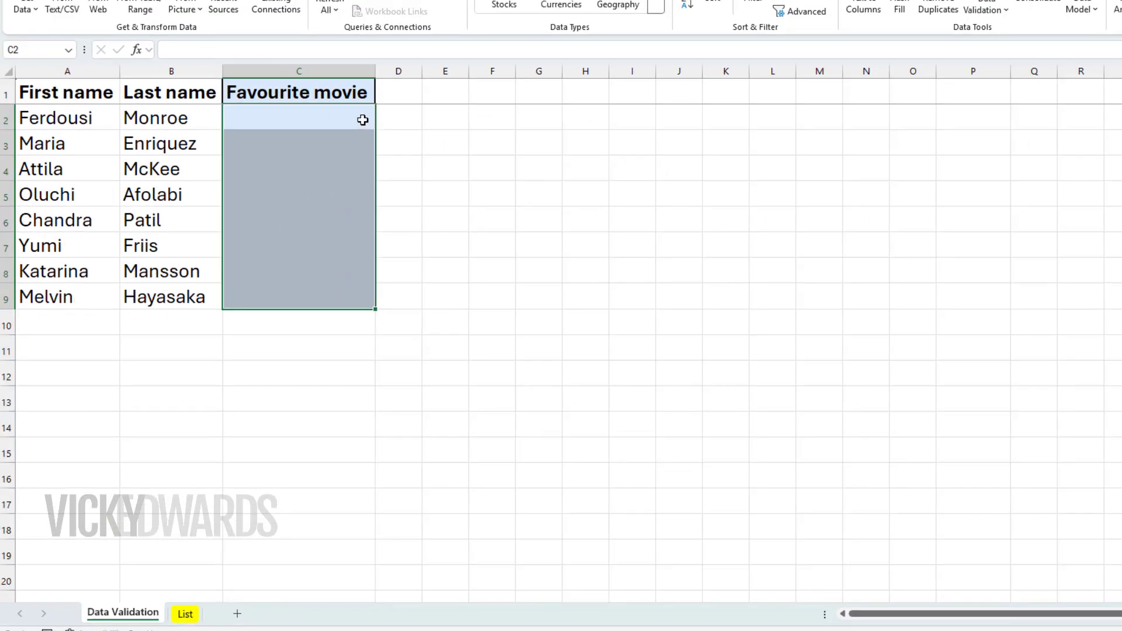
Choose Parasite in C2 and The Lighthouse in C3 from their drop-down lists
left_click(381, 122)
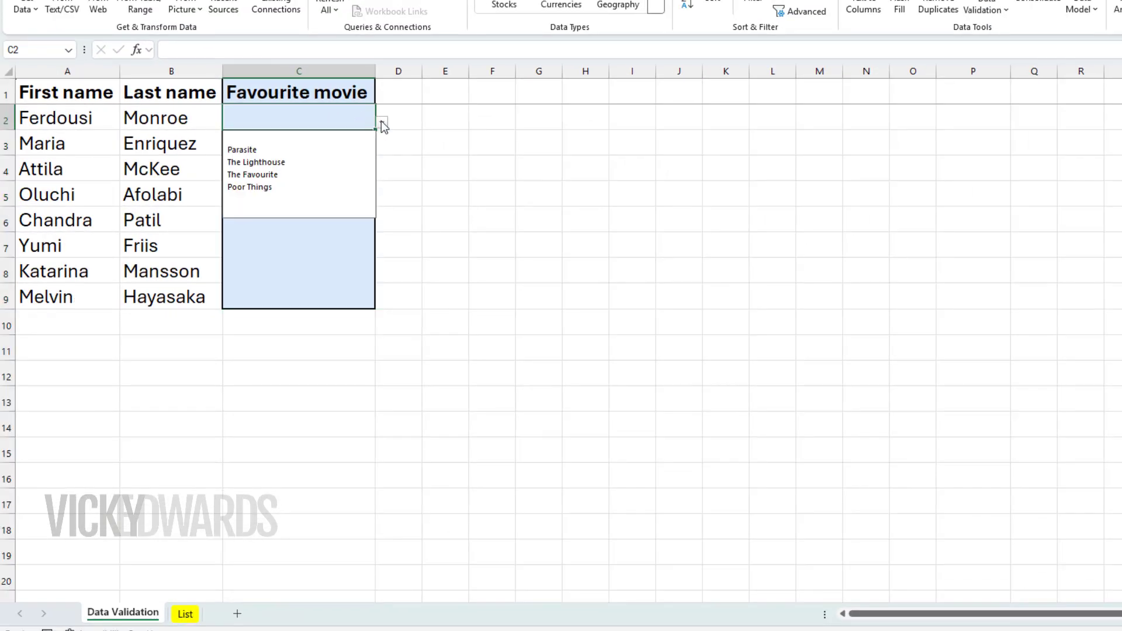
left_click(360, 147)
key("Return")
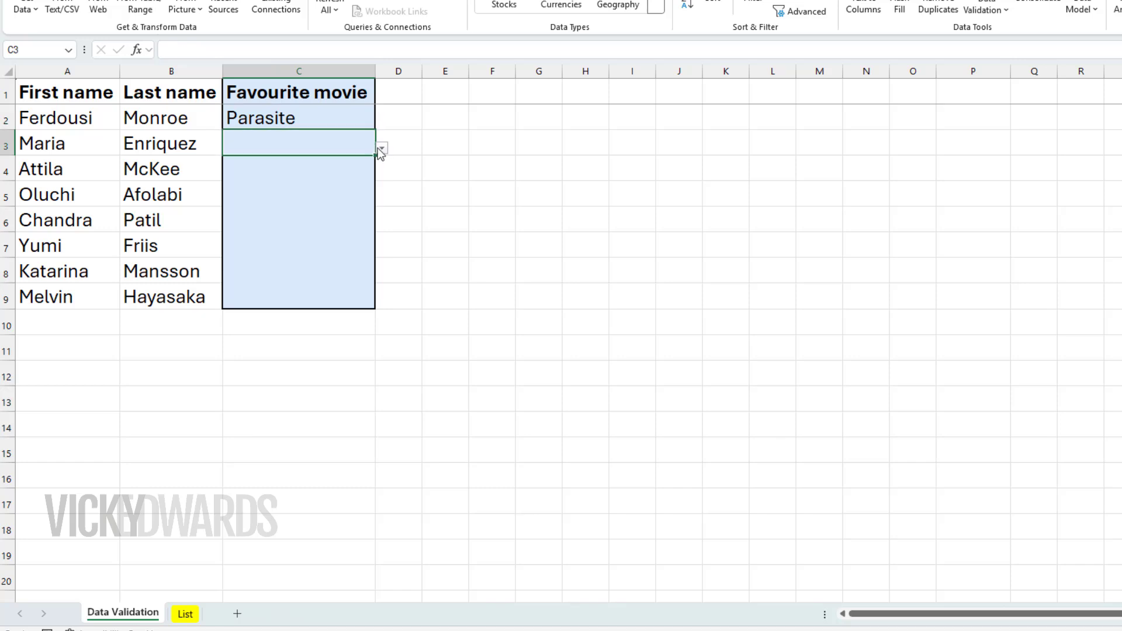
left_click(381, 148)
left_click(357, 190)
left_click(433, 196)
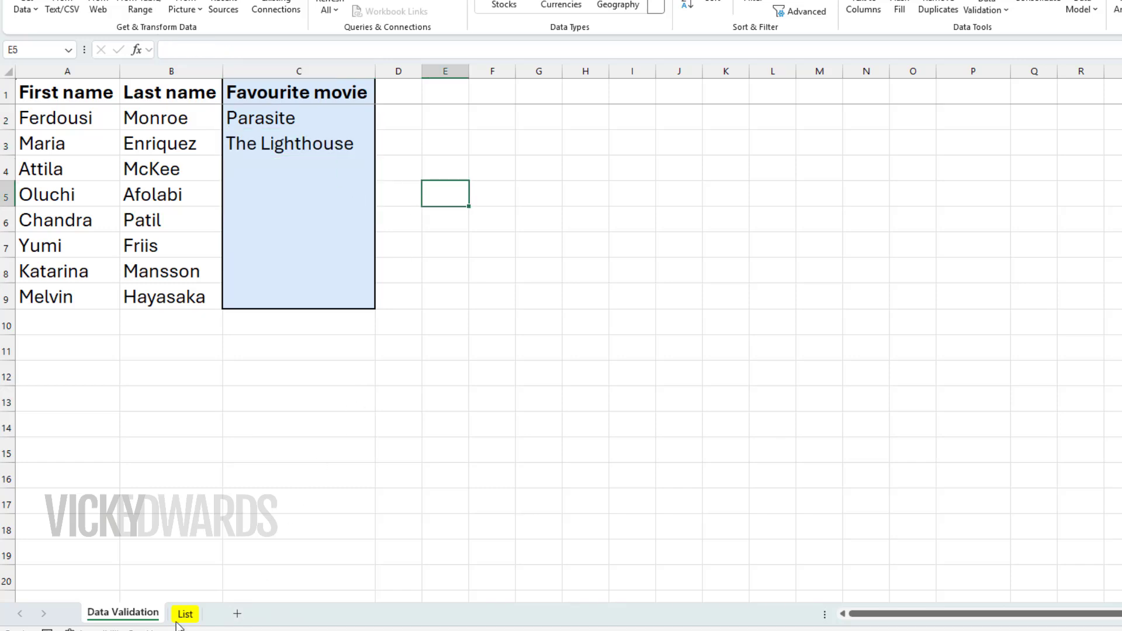
On the List sheet, insert a row above The Favourite and enter Toy Story in A5
left_click(185, 615)
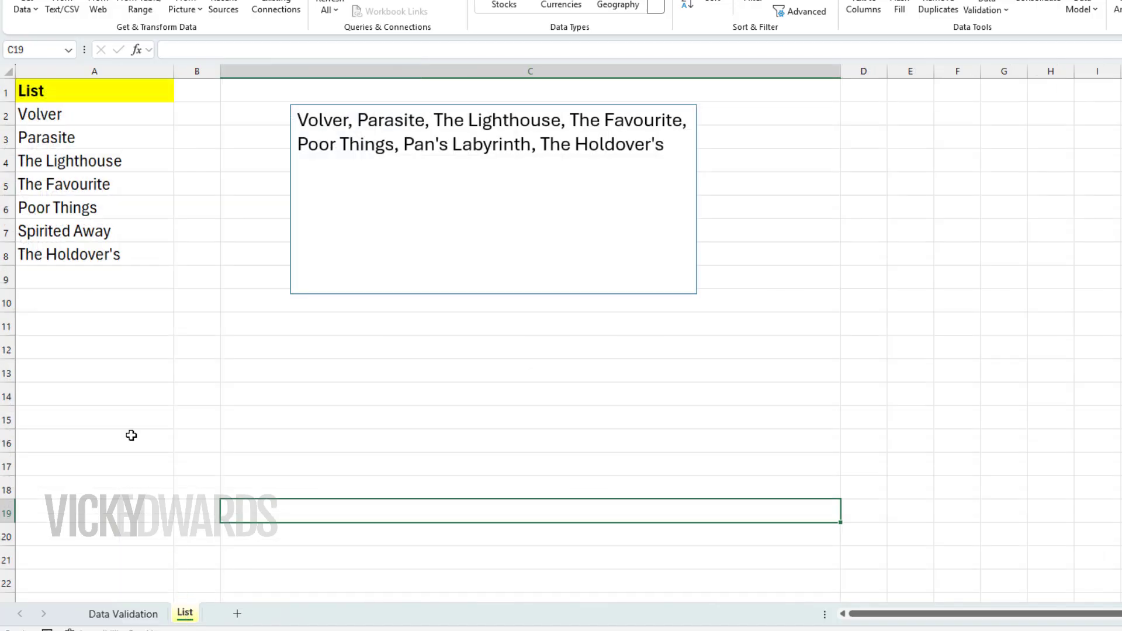
left_click(5, 184)
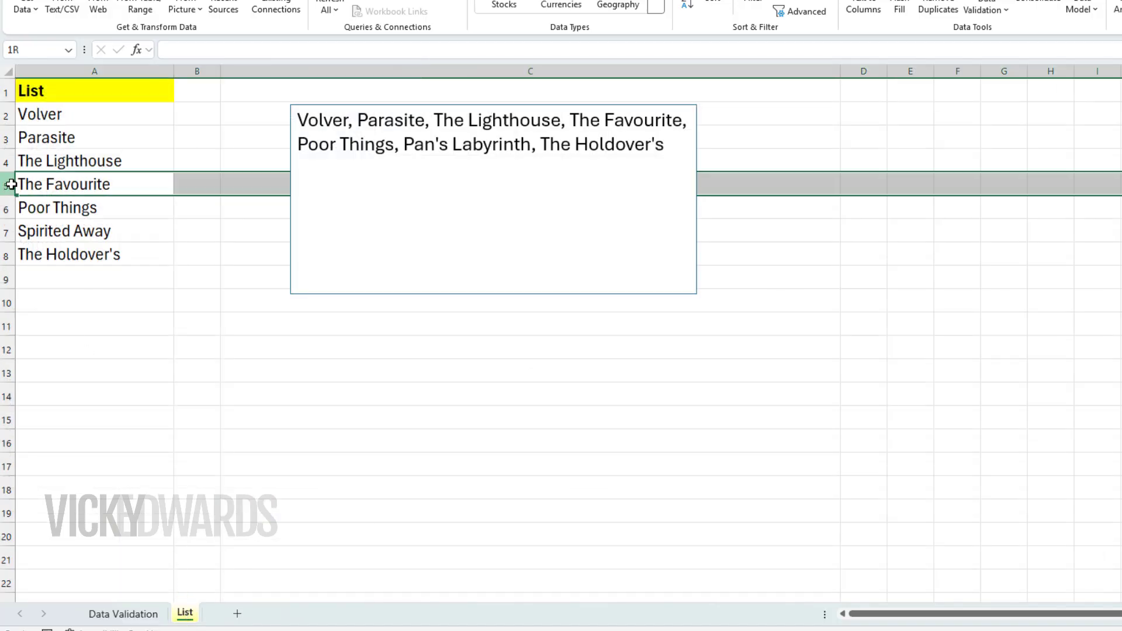
right_click(65, 186)
left_click(140, 330)
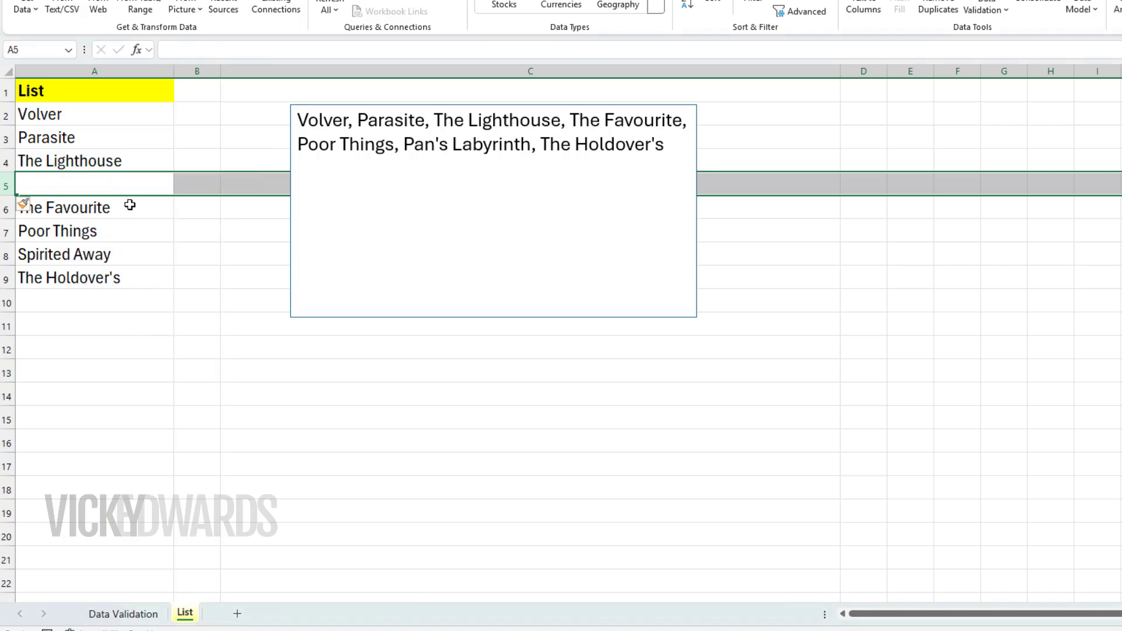
left_click(147, 184)
type("Toy St")
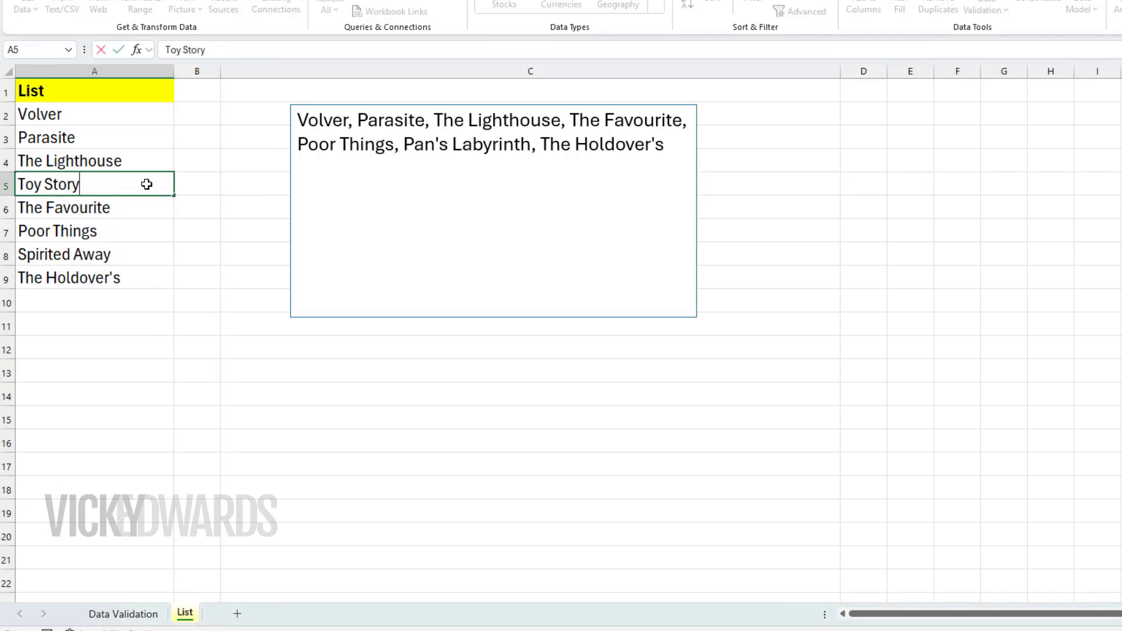
type("ory")
left_click(205, 255)
Insert a row above Spirited Away on the List sheet and enter Pan's Labyrinth in A8
left_click(6, 255)
right_click(74, 259)
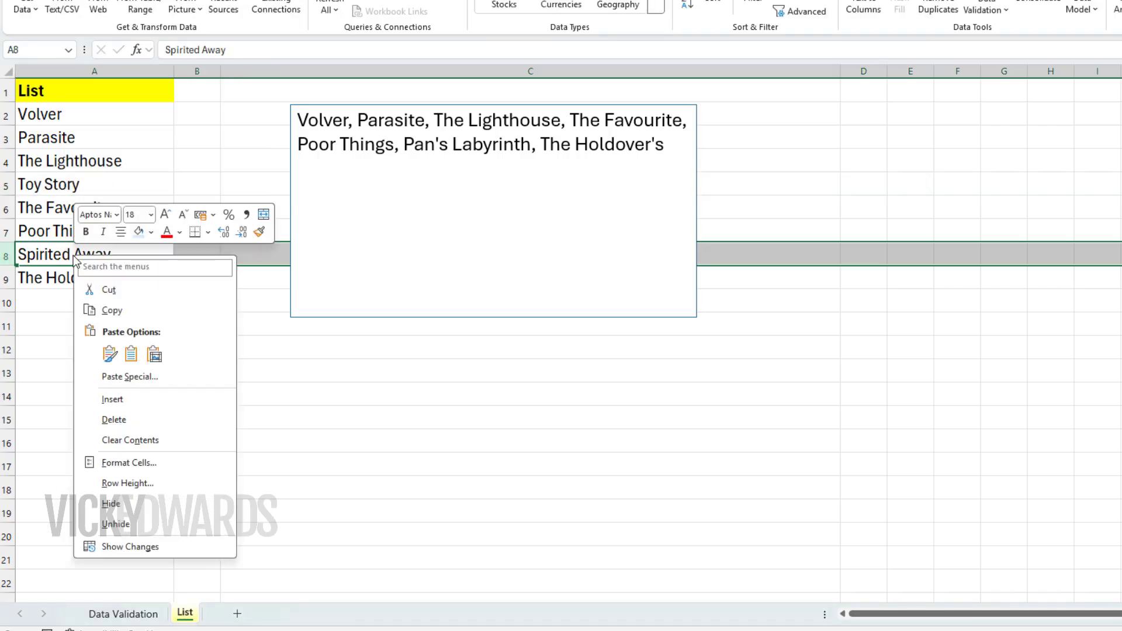
left_click(114, 400)
left_click(157, 254)
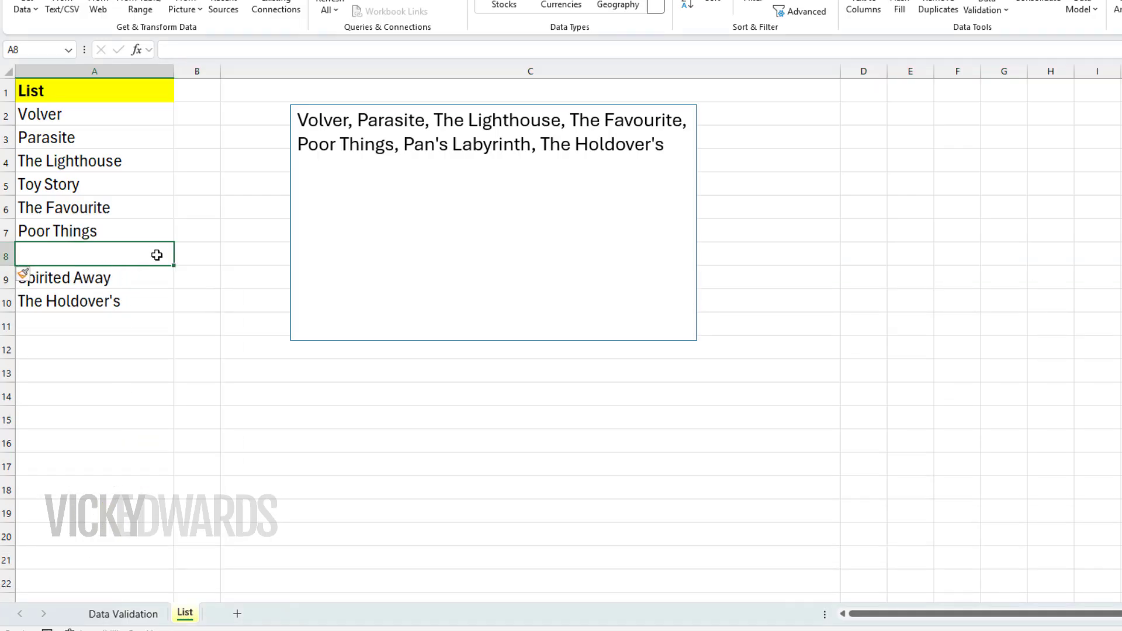
type("Pan's")
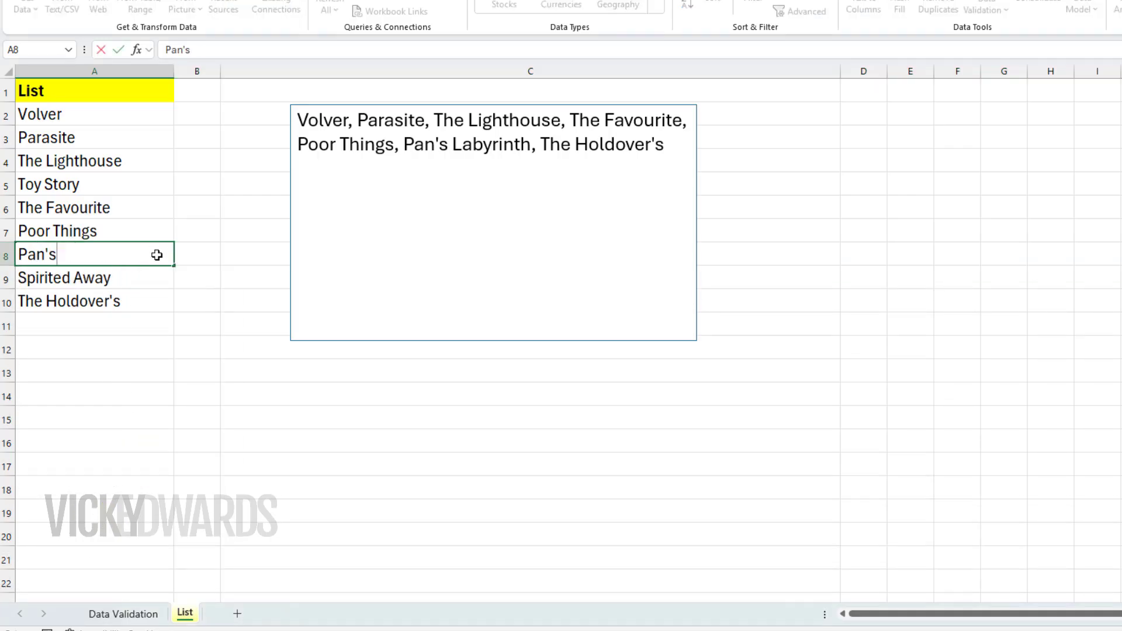
type(" Labyrinth")
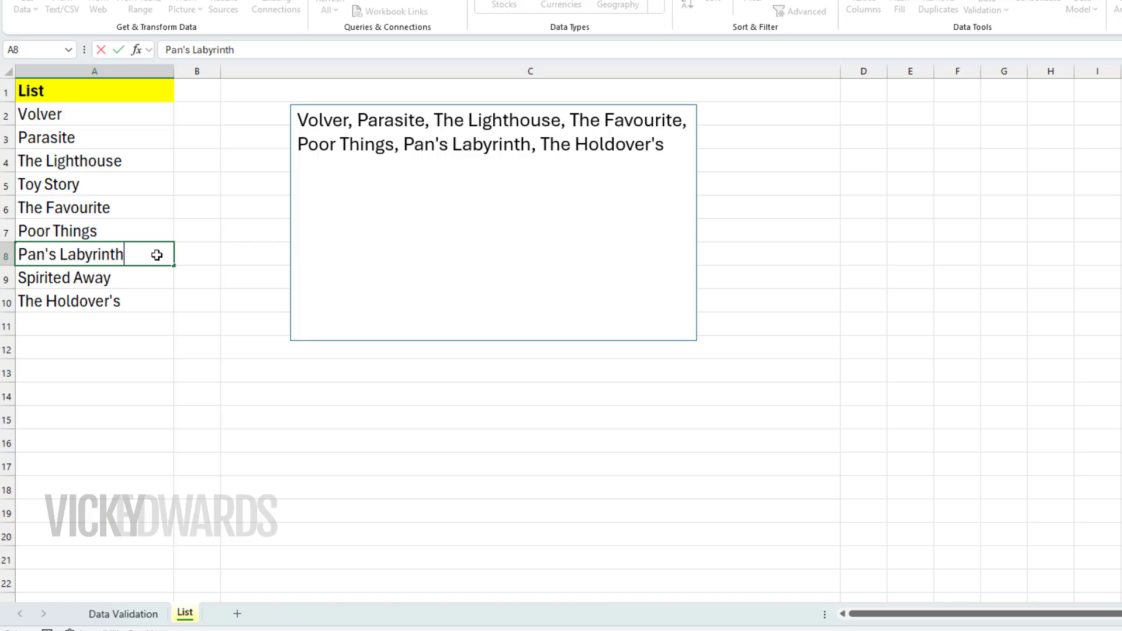
left_click(290, 443)
On the Data Validation sheet, change the drop-down choices to Toy Story in C2 and Pan's Labyrinth in C3
left_click(146, 611)
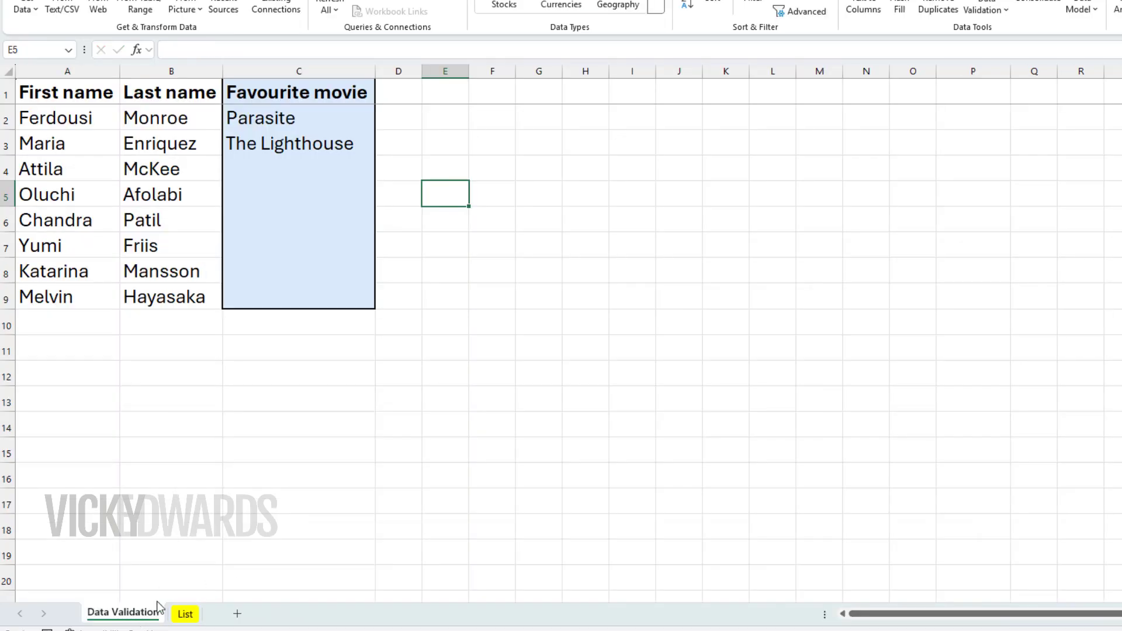
left_click(359, 118)
left_click(381, 121)
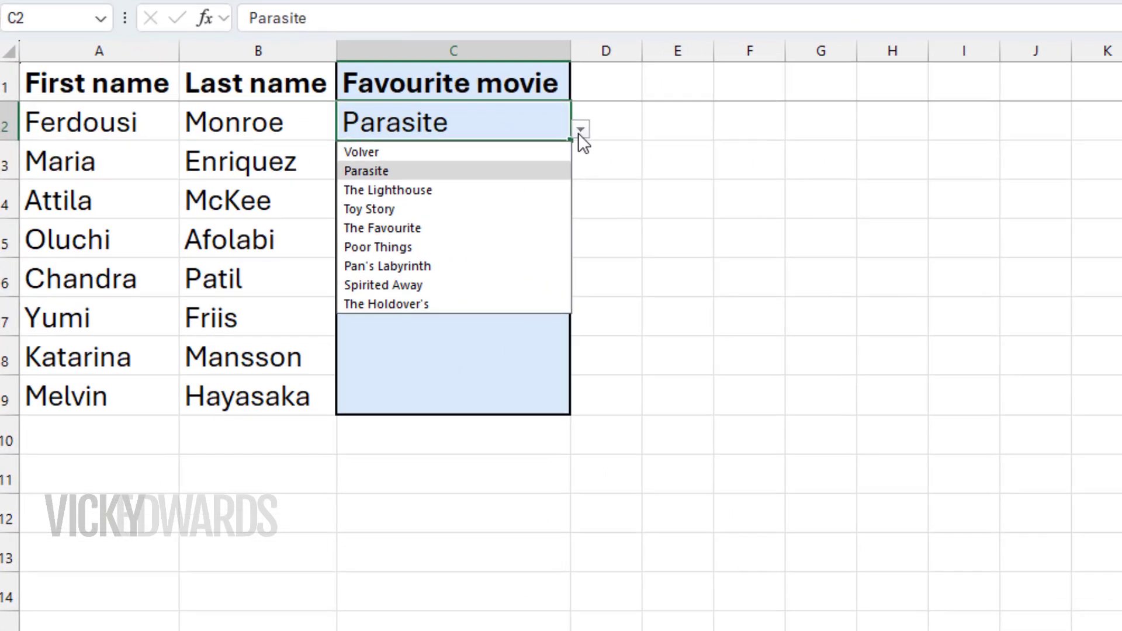
left_click(520, 209)
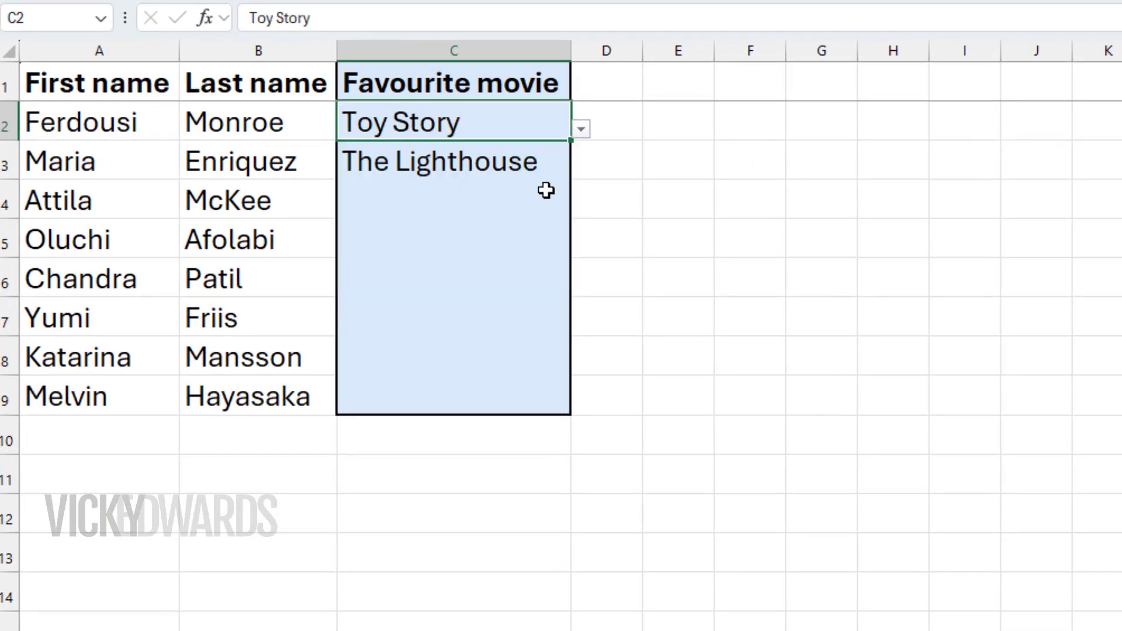
left_click(552, 170)
left_click(581, 169)
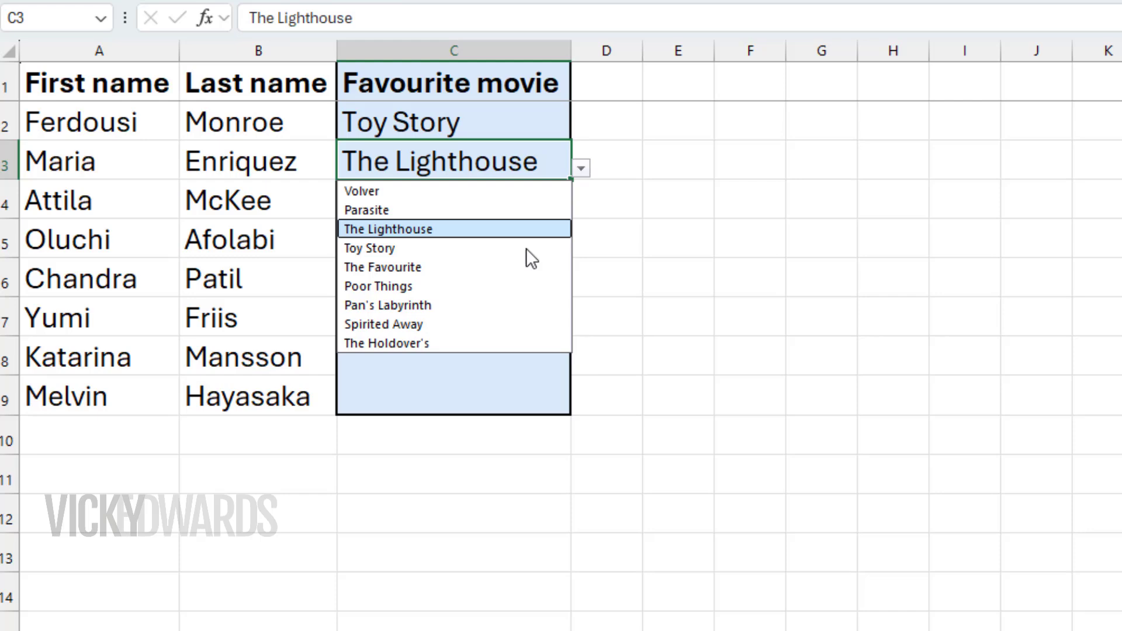
left_click(520, 305)
Choose The Favourite in C4 and Spirited Away in C5 from their drop-down lists
left_click(546, 201)
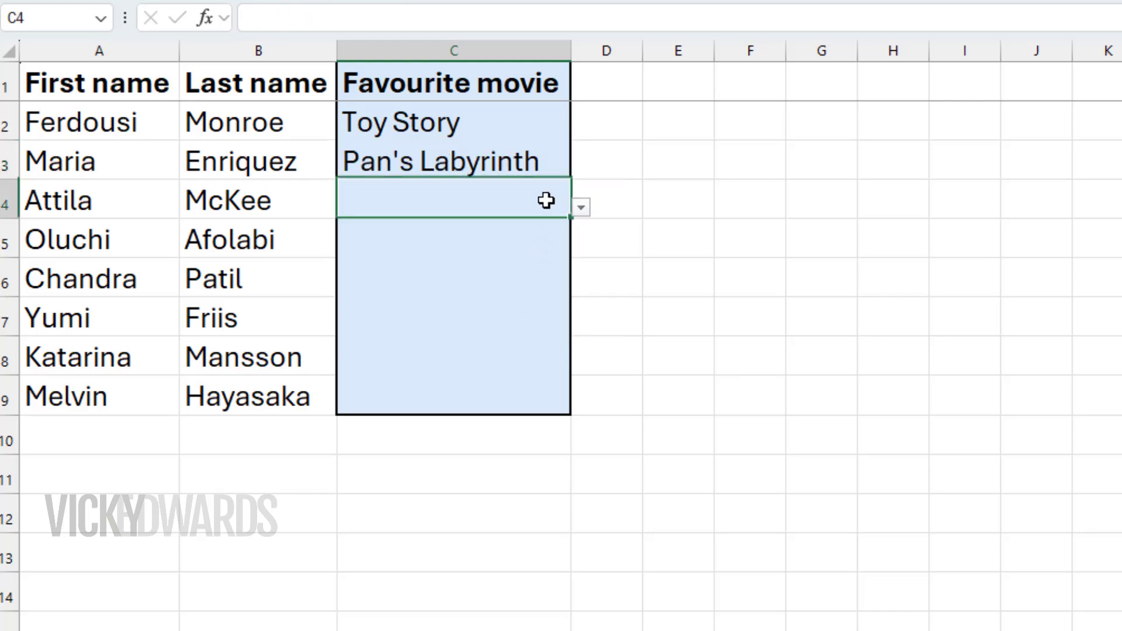
left_click(581, 208)
left_click(525, 301)
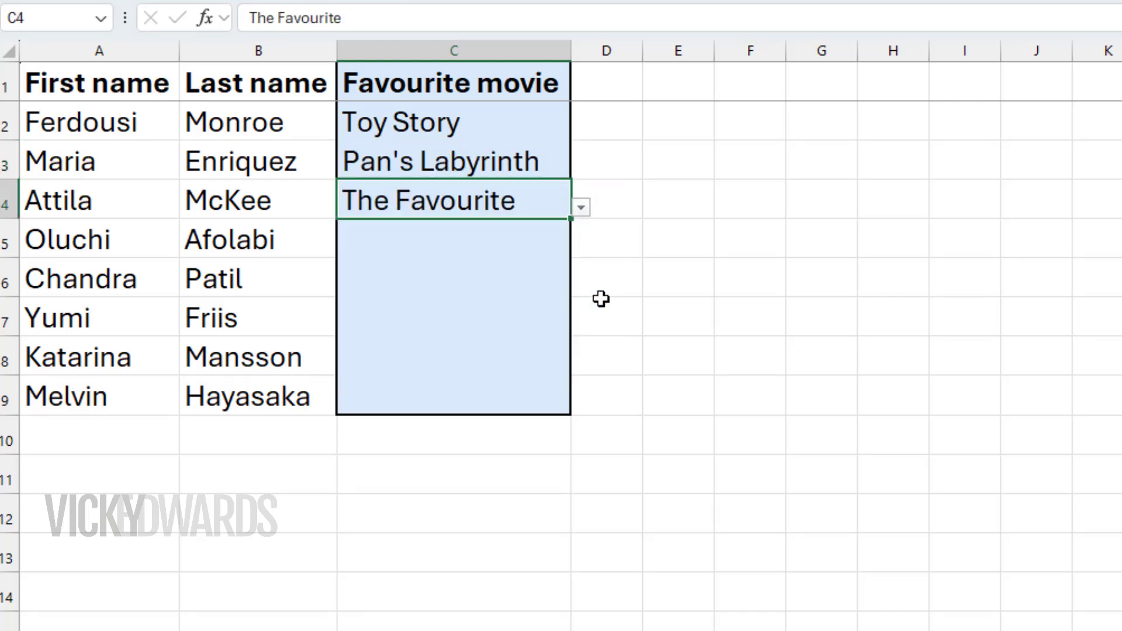
Try to enter the unlisted title My own movie in C6, and cancel the entry
type("My own")
type(" movie")
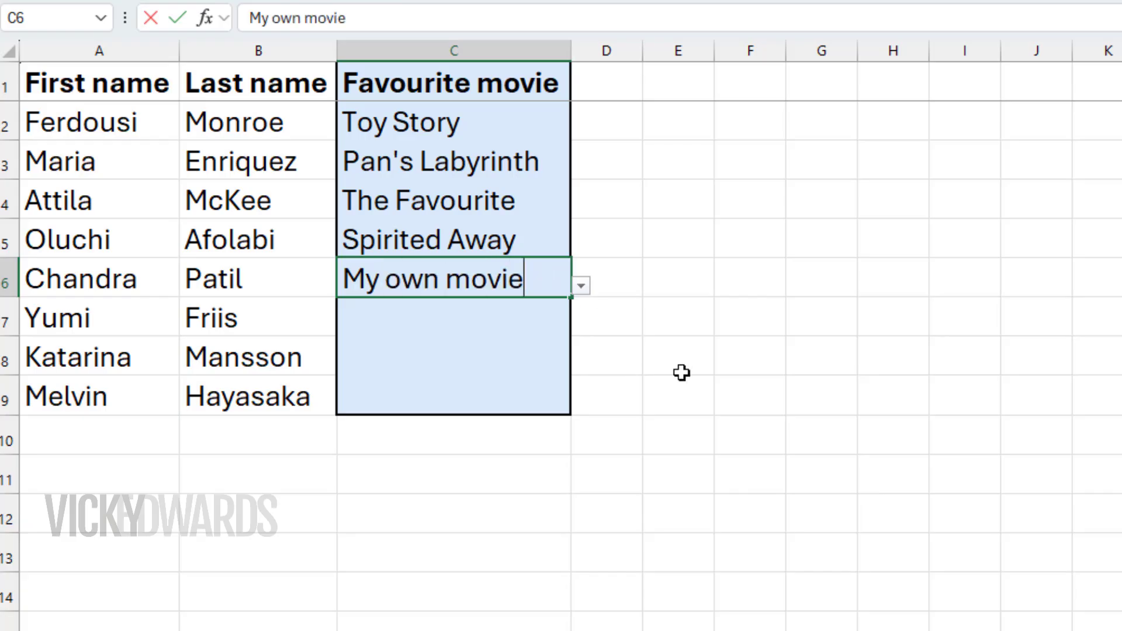
key("Return")
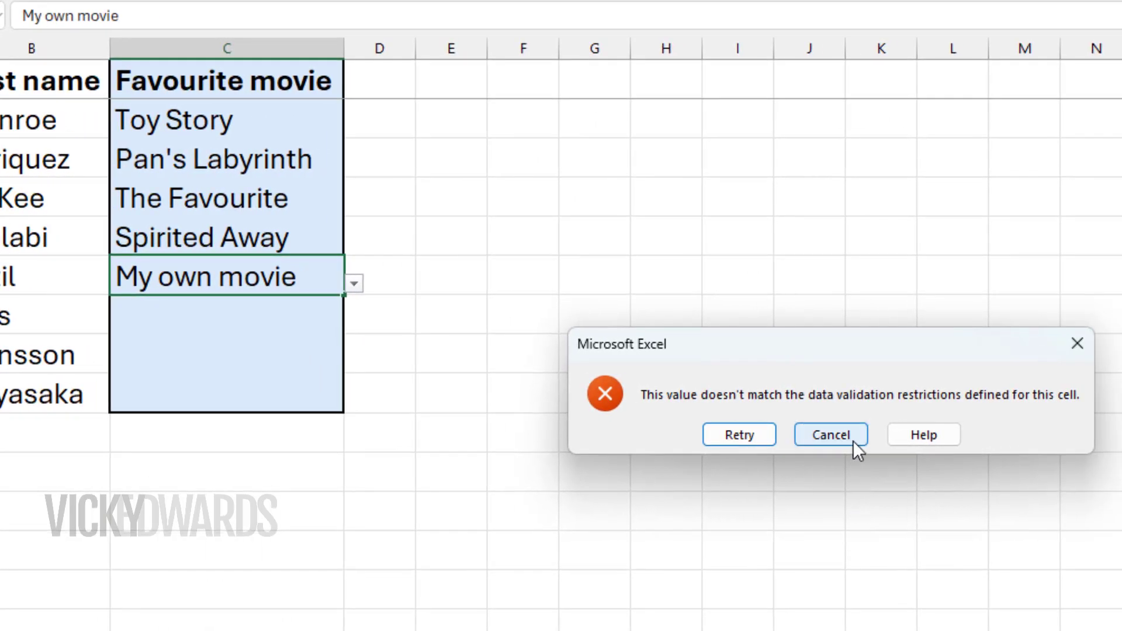
left_click(853, 441)
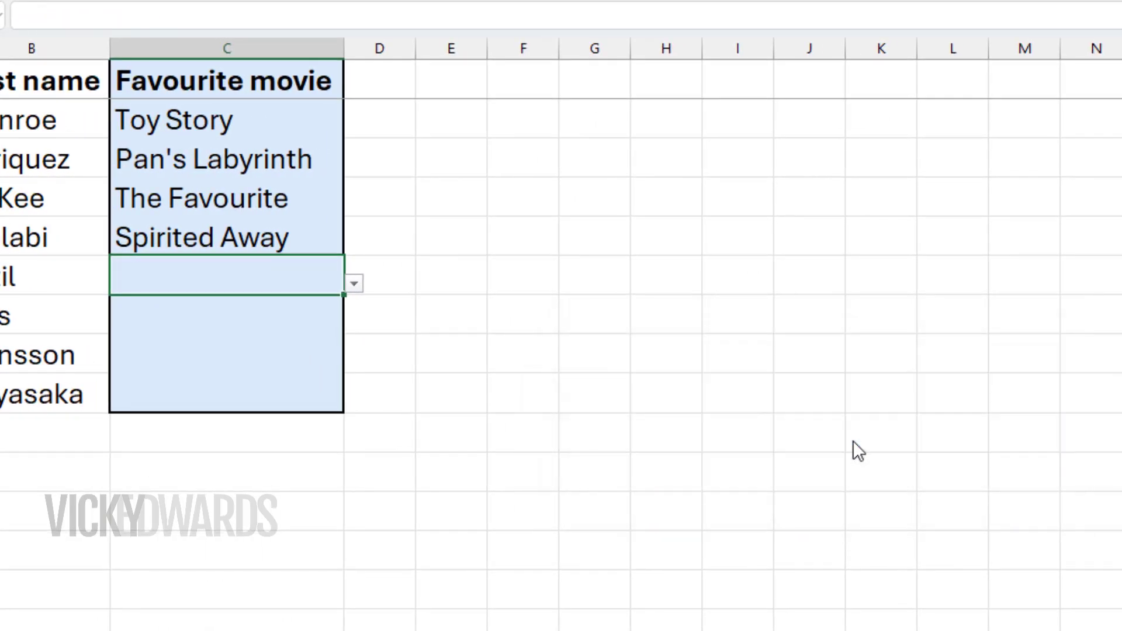
left_click(537, 303)
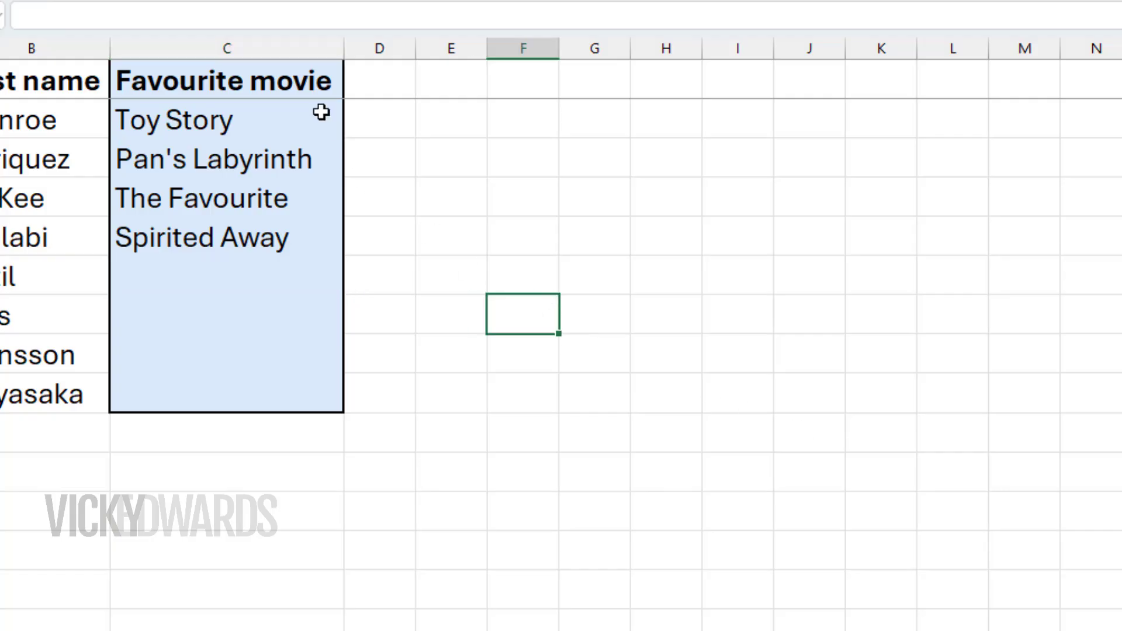
Turn off the error alert for invalid data in the data validation of Favourite movie cells C2:C9
left_click_drag(320, 109, 283, 391)
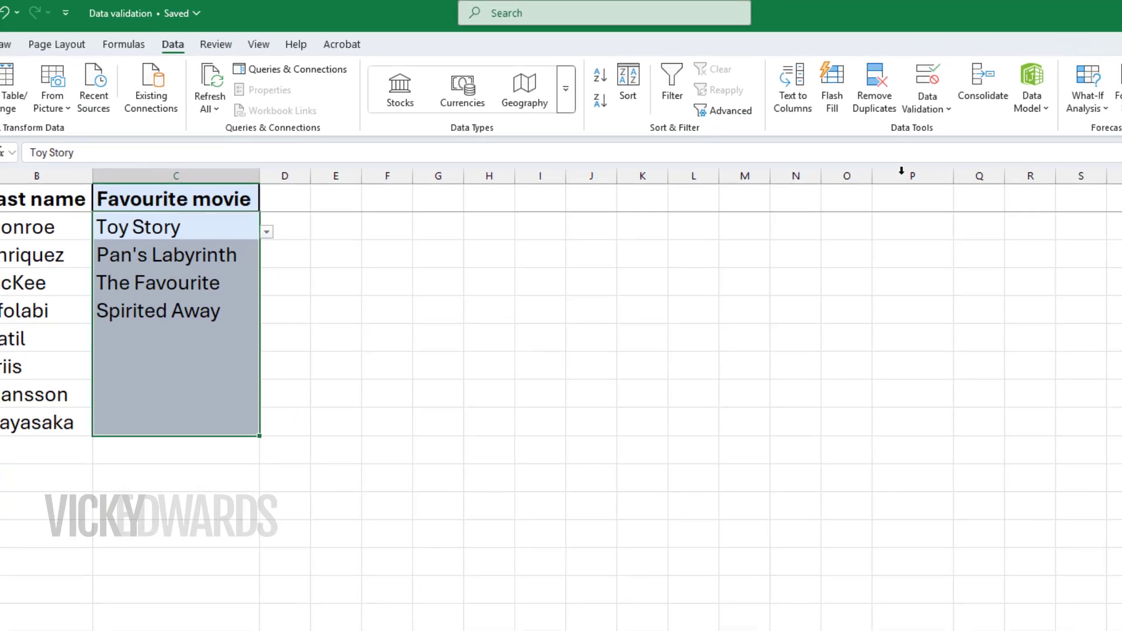
left_click(928, 119)
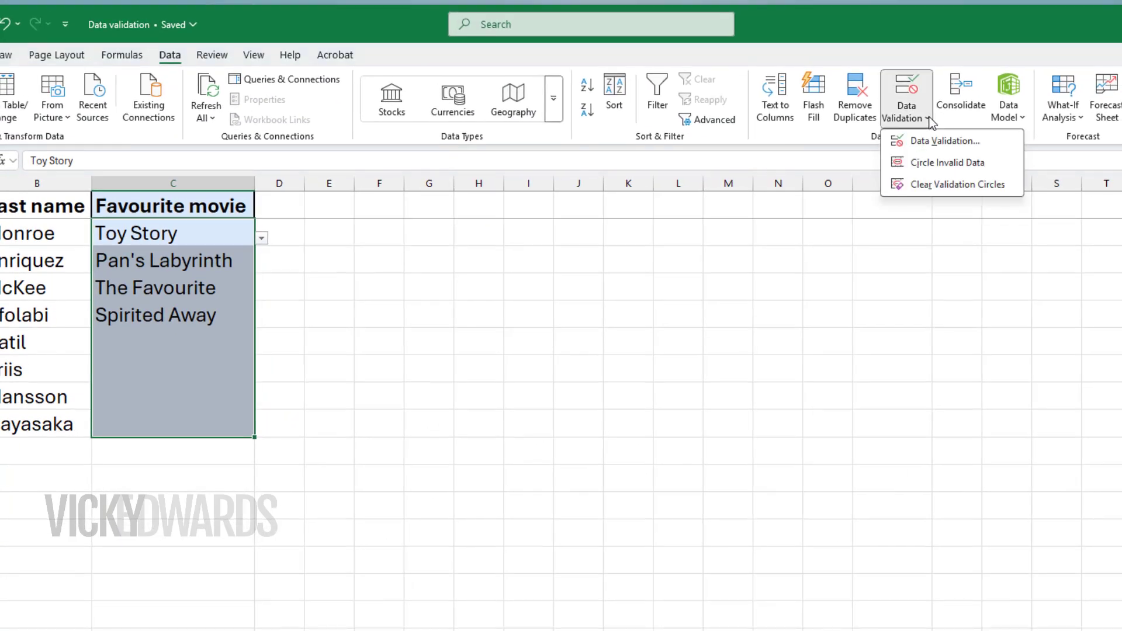
left_click(941, 142)
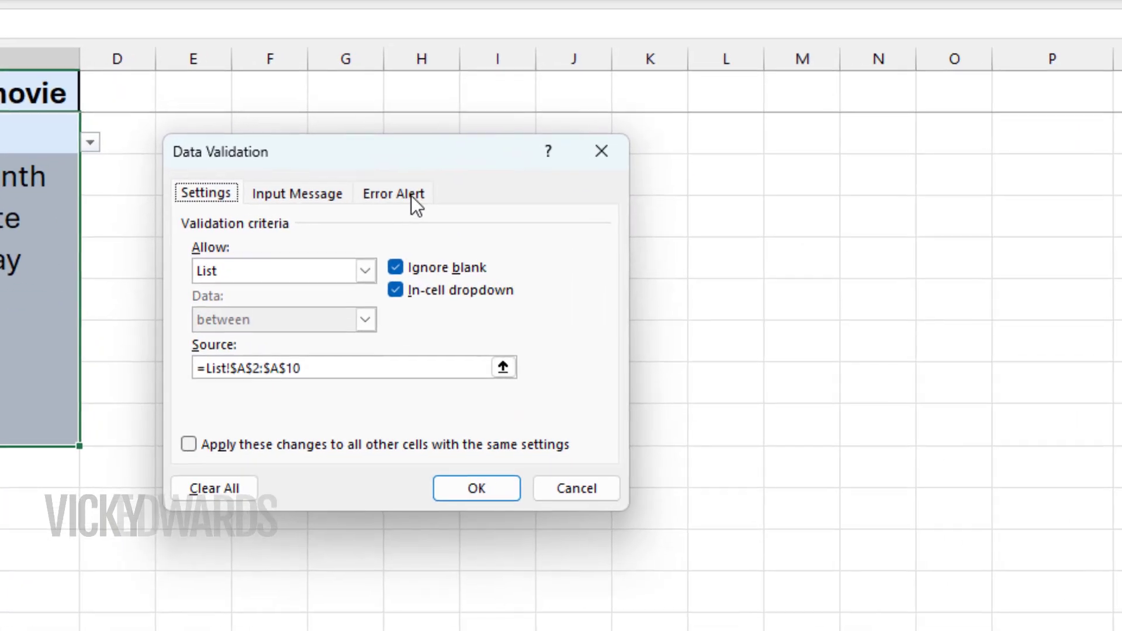
left_click(449, 243)
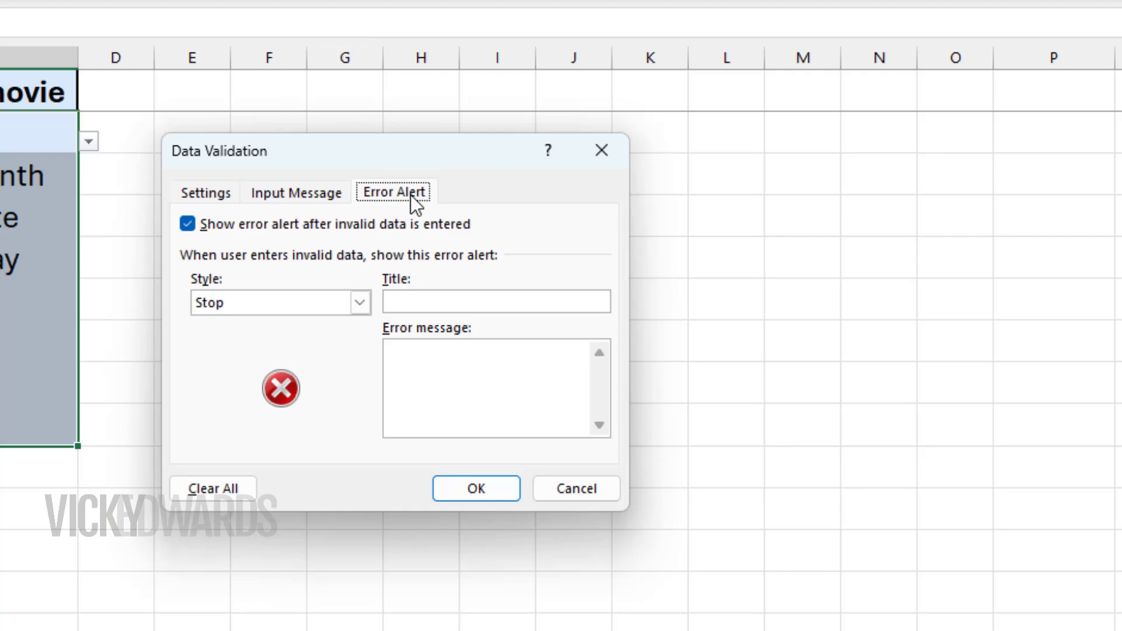
left_click(188, 224)
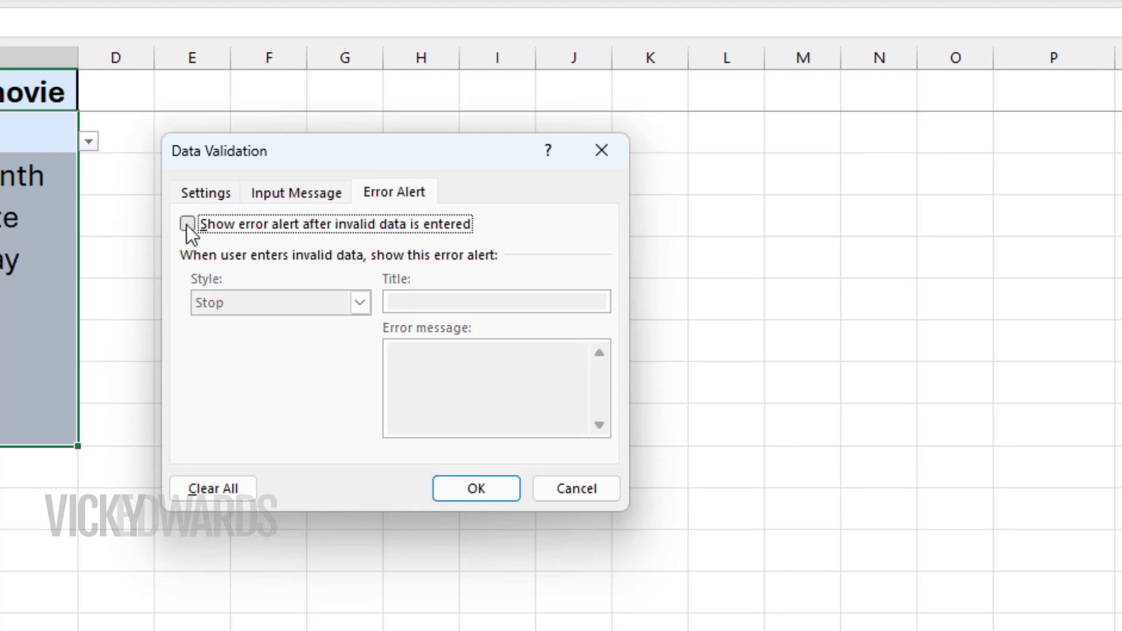
left_click(481, 489)
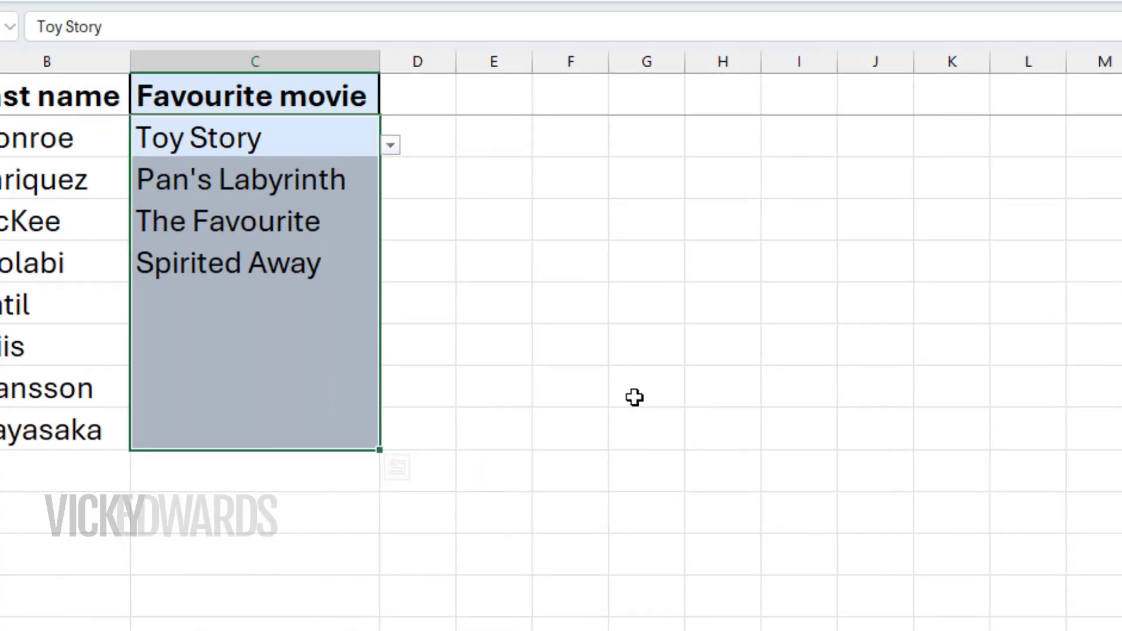
Enter the unlisted title Crouching Tiger, Hidden Dragon in C6 and fit column C to its contents
left_click(305, 296)
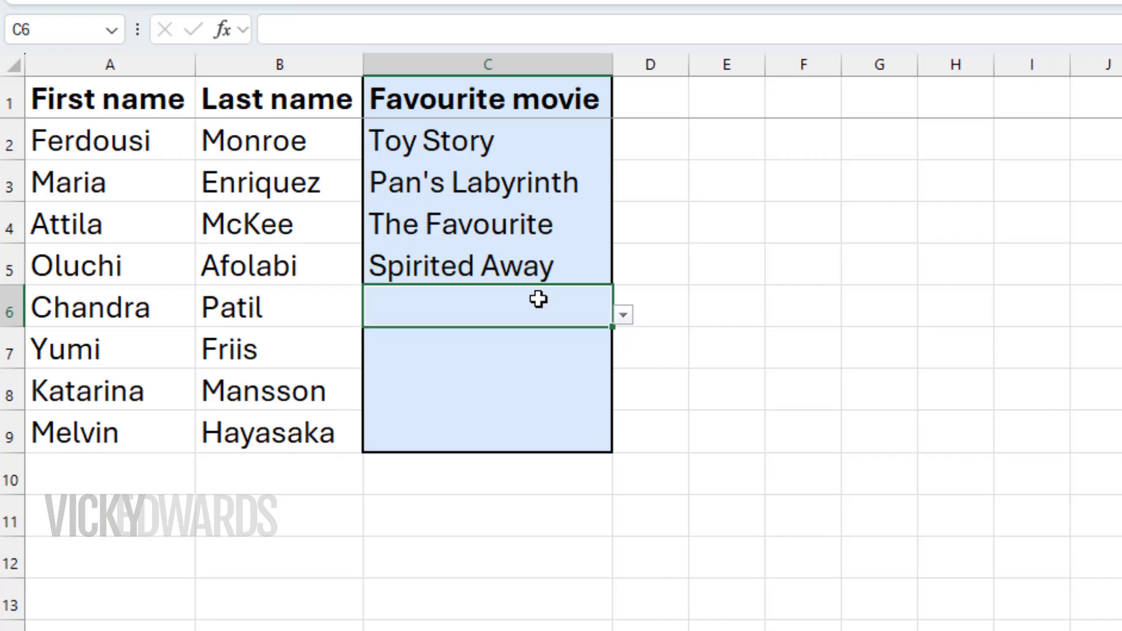
type("Crouching")
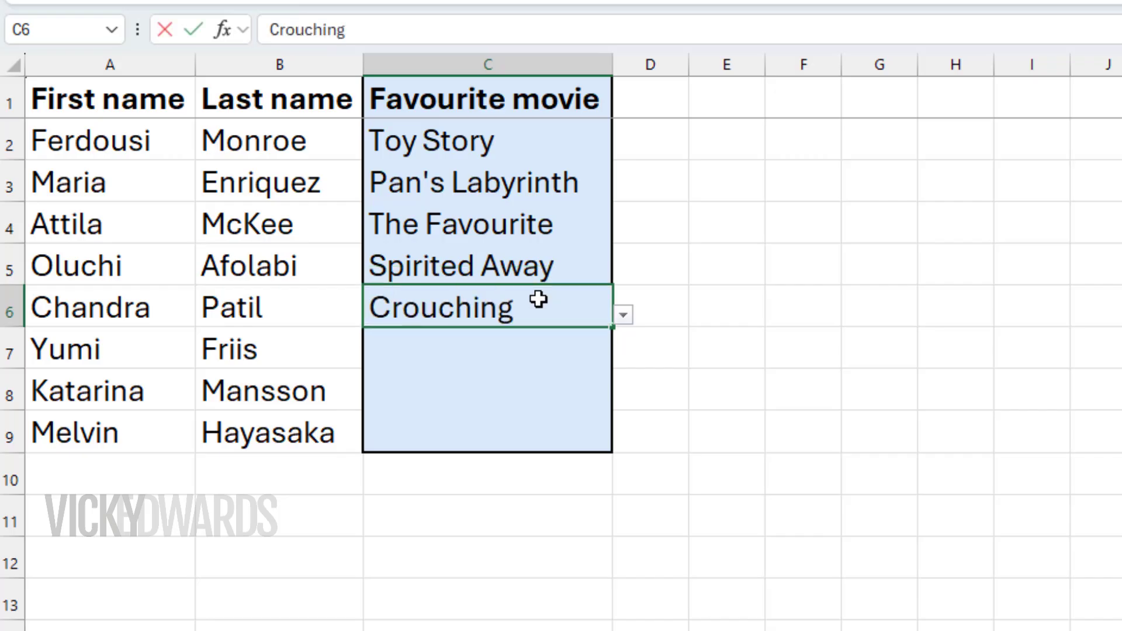
type(" Tiger, Hidden Dragon")
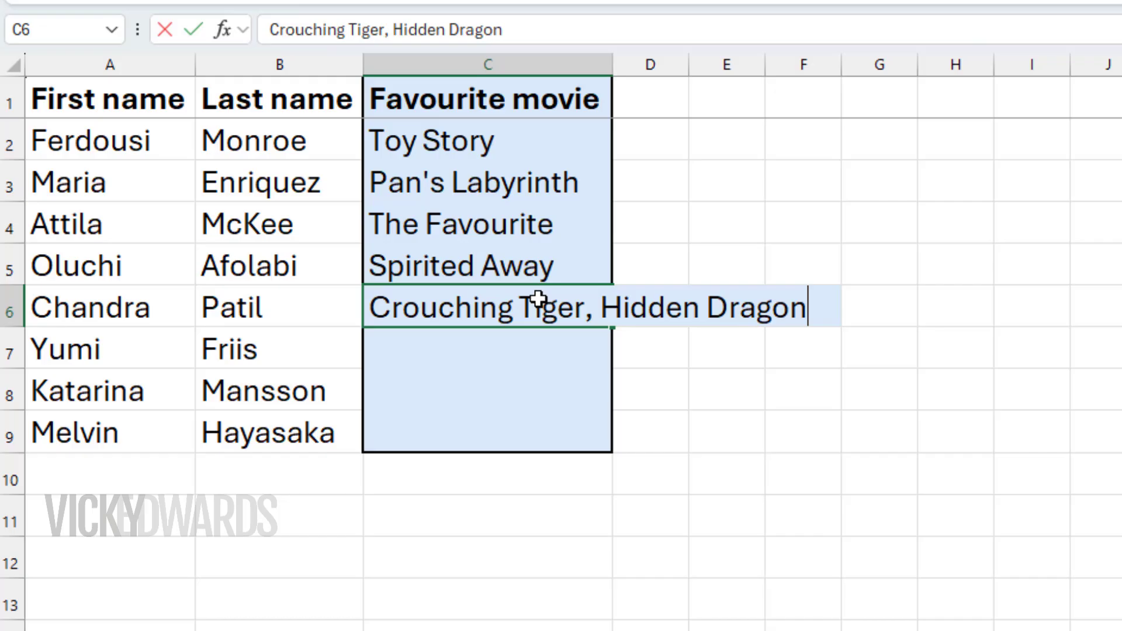
left_click(838, 593)
double_click(612, 65)
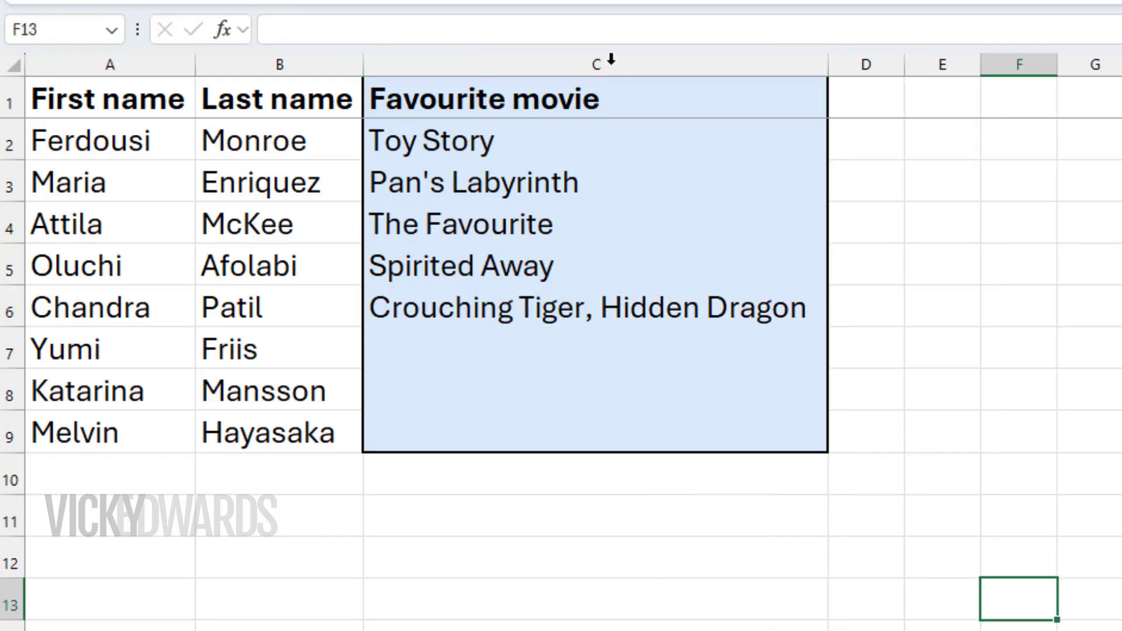
left_click(948, 326)
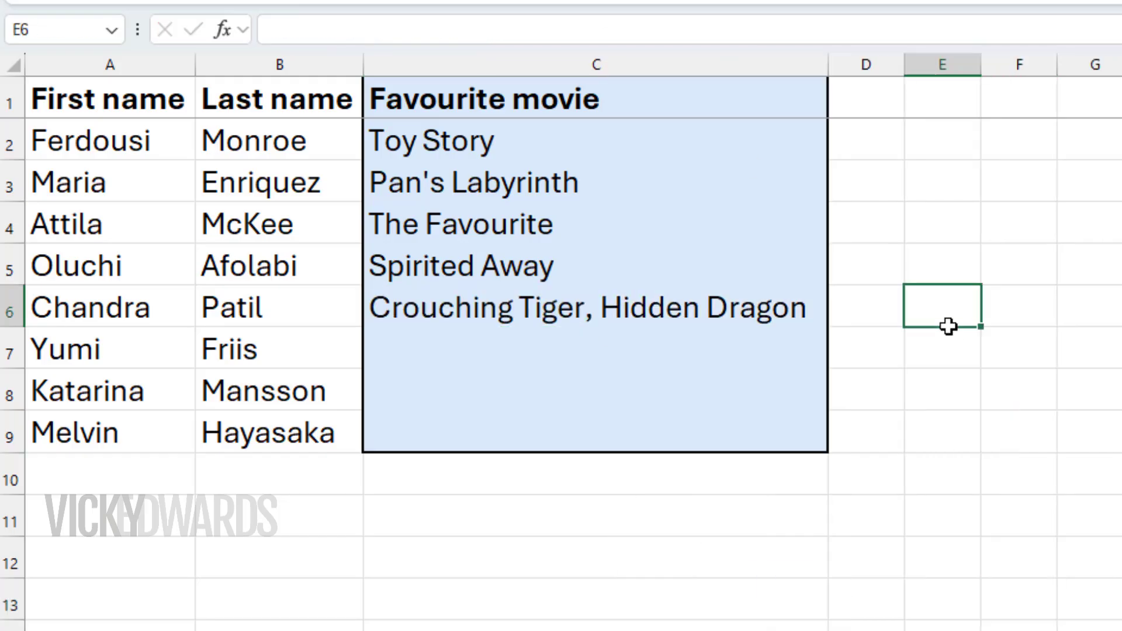
Check whether the drop-down list of C6 includes the manually entered title, and close the list
left_click(799, 309)
left_click(838, 316)
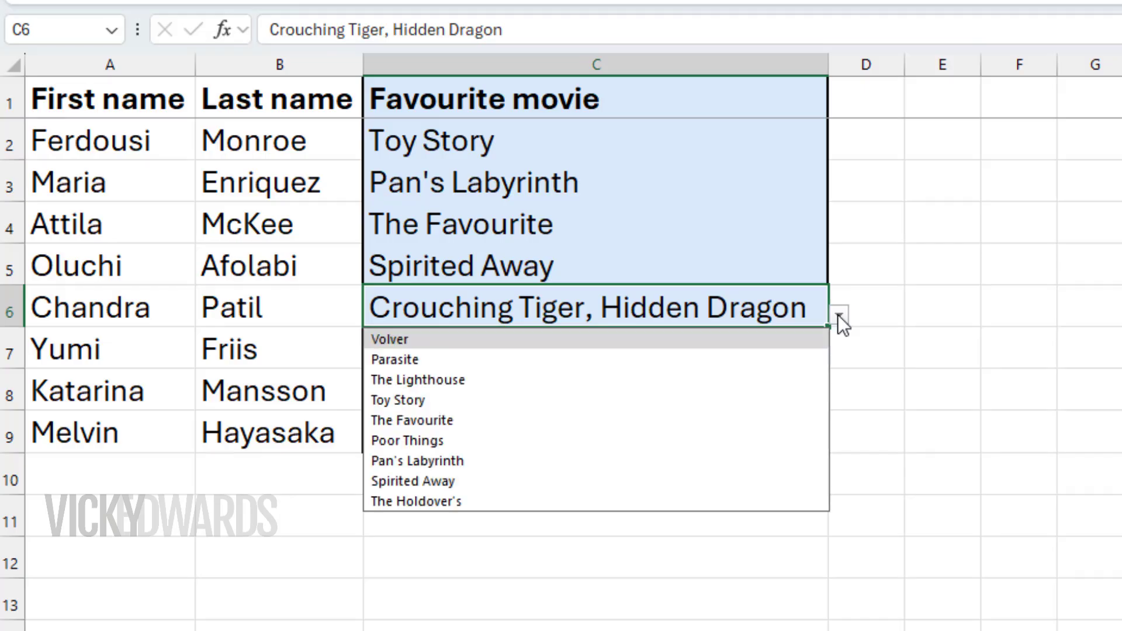
left_click(916, 323)
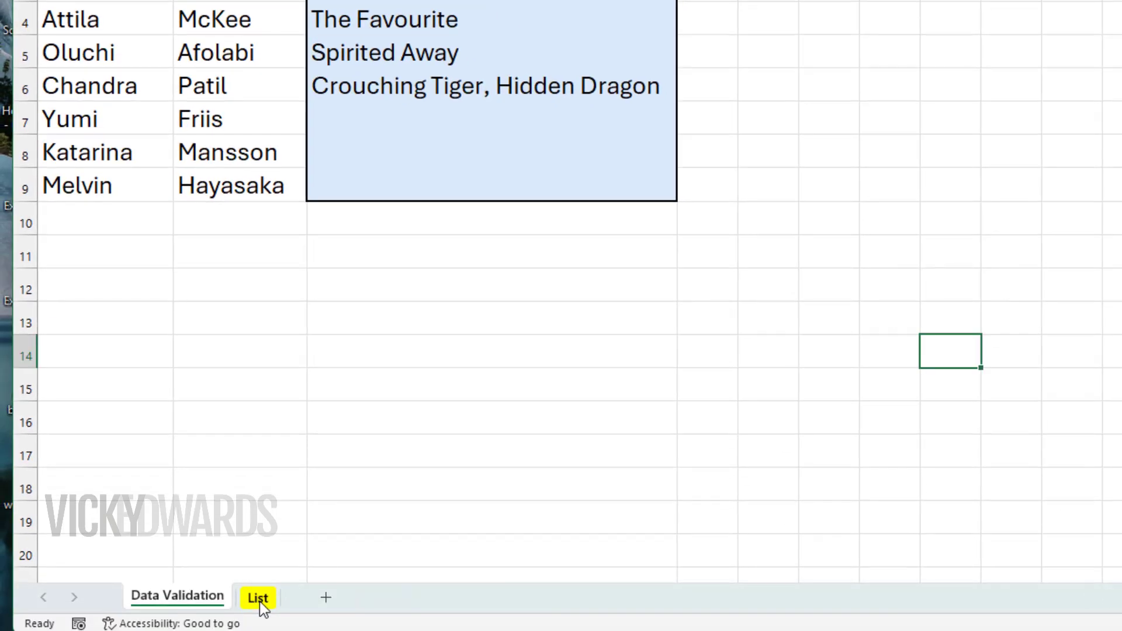
Hide the List sheet, and choose Toy Story in C7 and Spirited Away in C8 from their drop-down lists
right_click(261, 605)
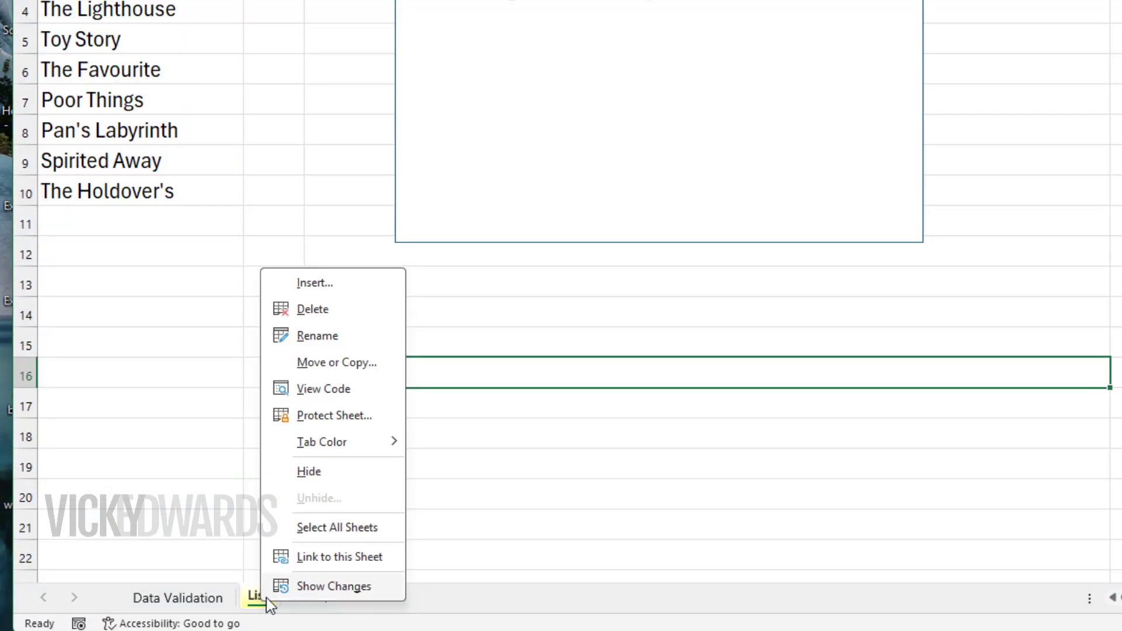
left_click(311, 472)
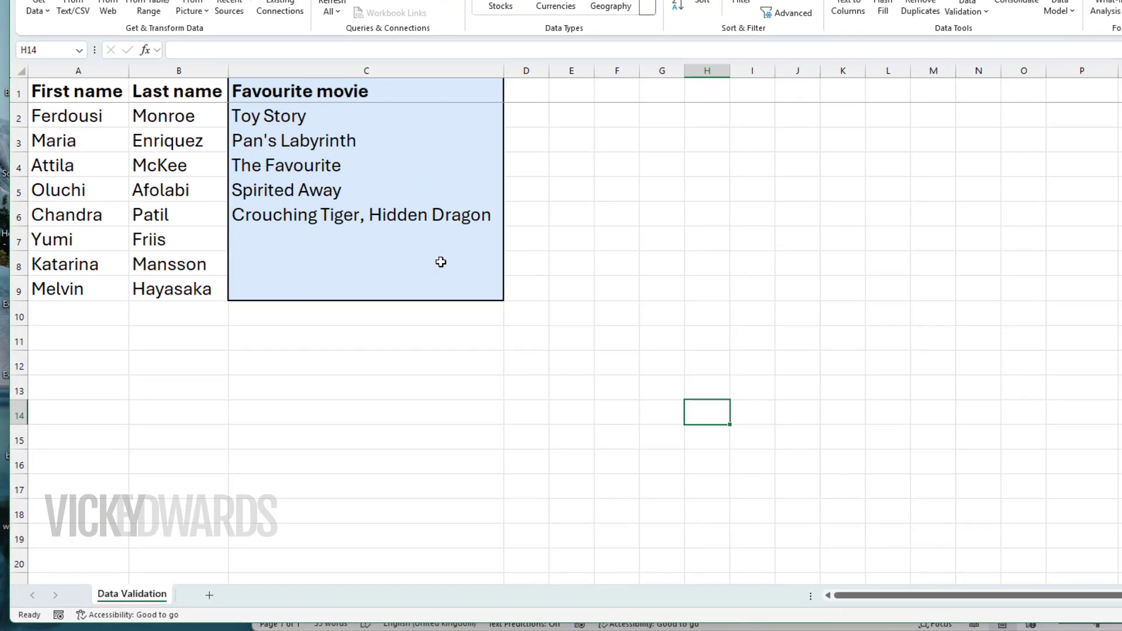
left_click(481, 240)
left_click(509, 246)
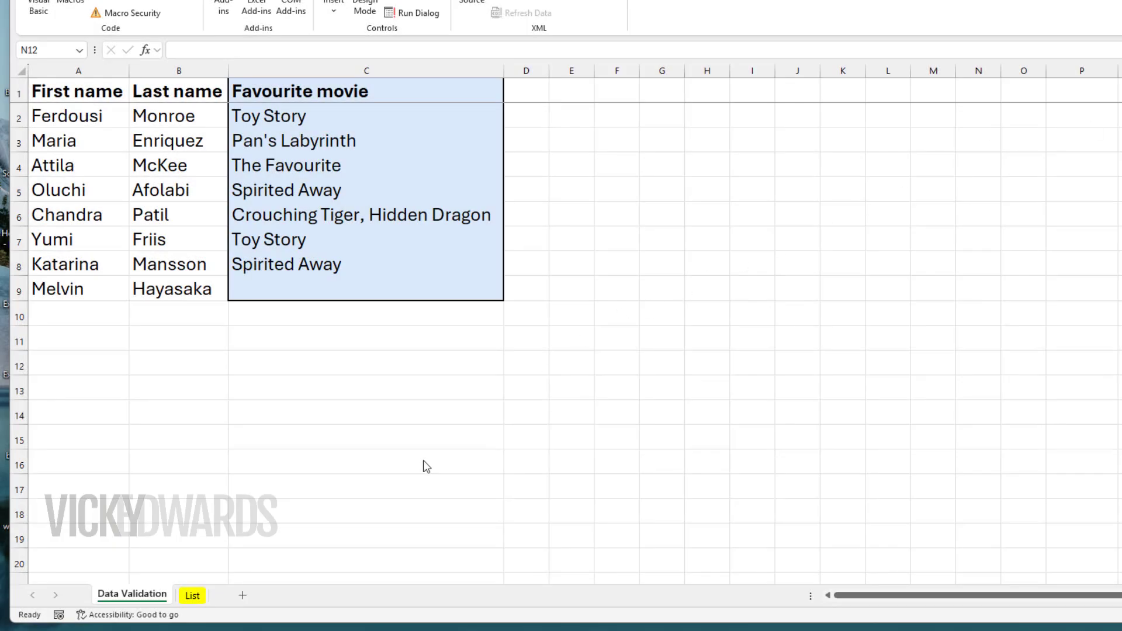
Hide the List sheet through its Visible property in the Visual Basic Editor, and return to the Data Validation sheet
left_click(198, 599)
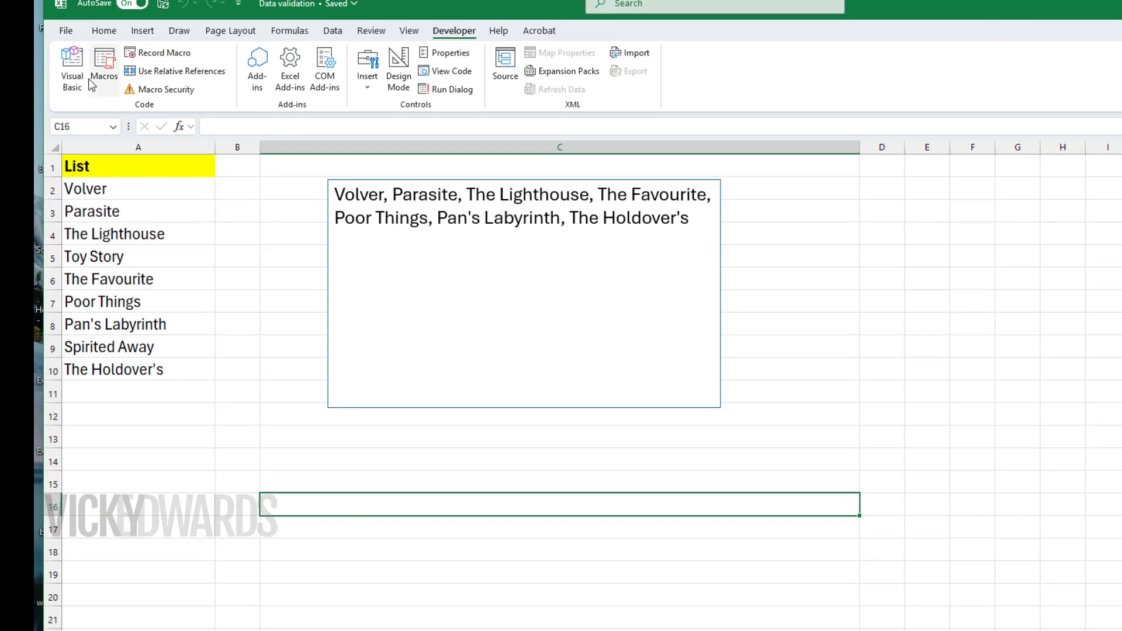
left_click(72, 69)
left_click(83, 474)
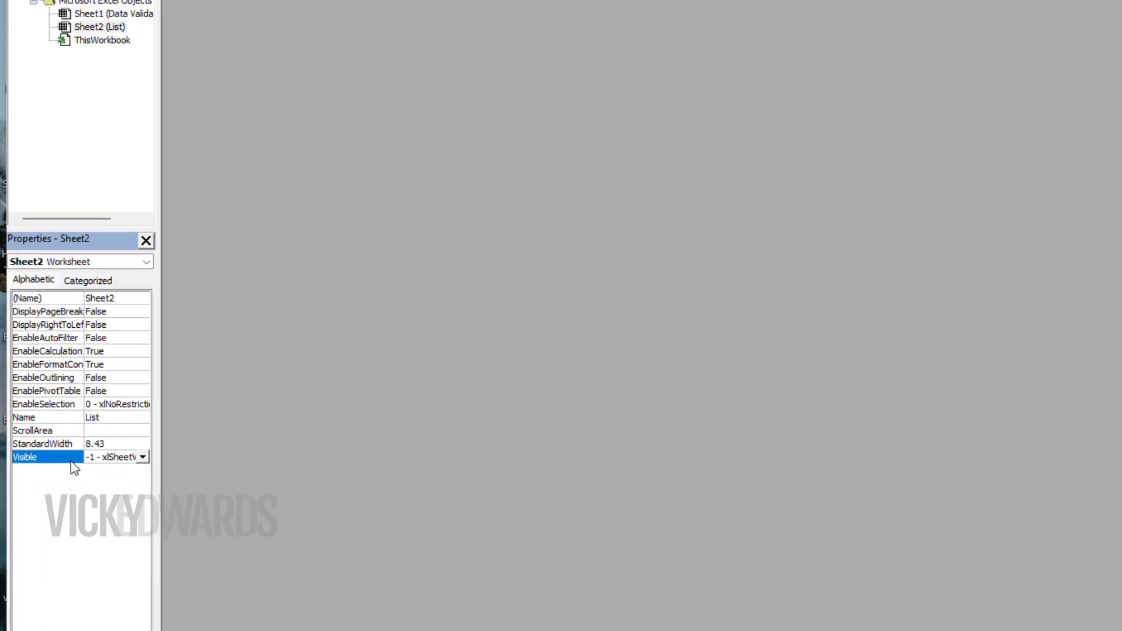
left_click(143, 459)
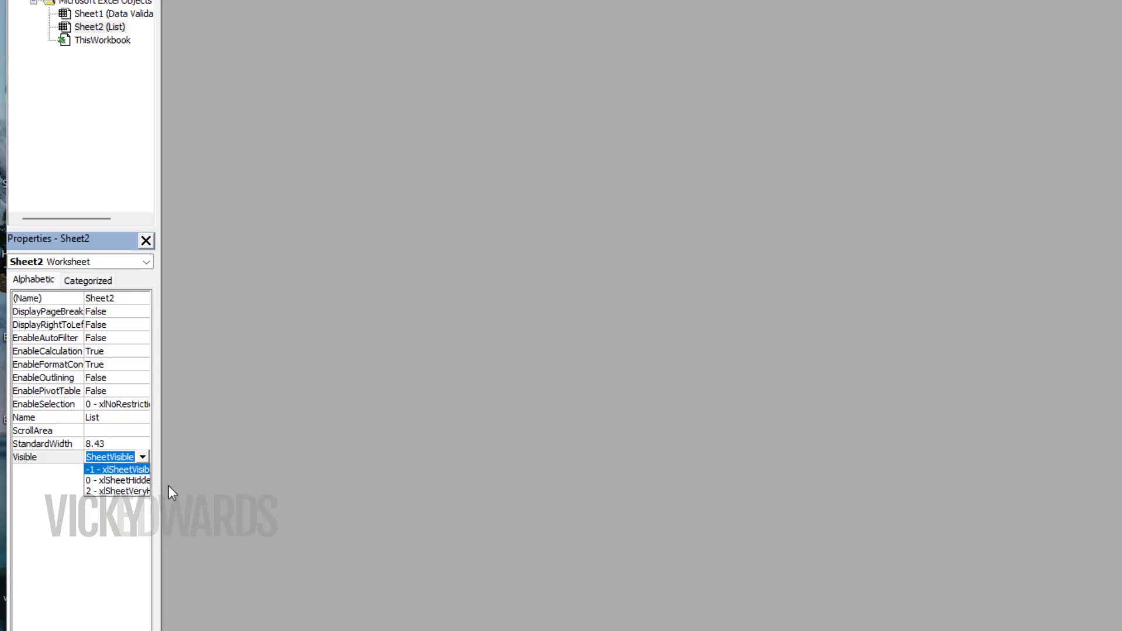
left_click_drag(159, 485, 266, 476)
left_click(250, 456)
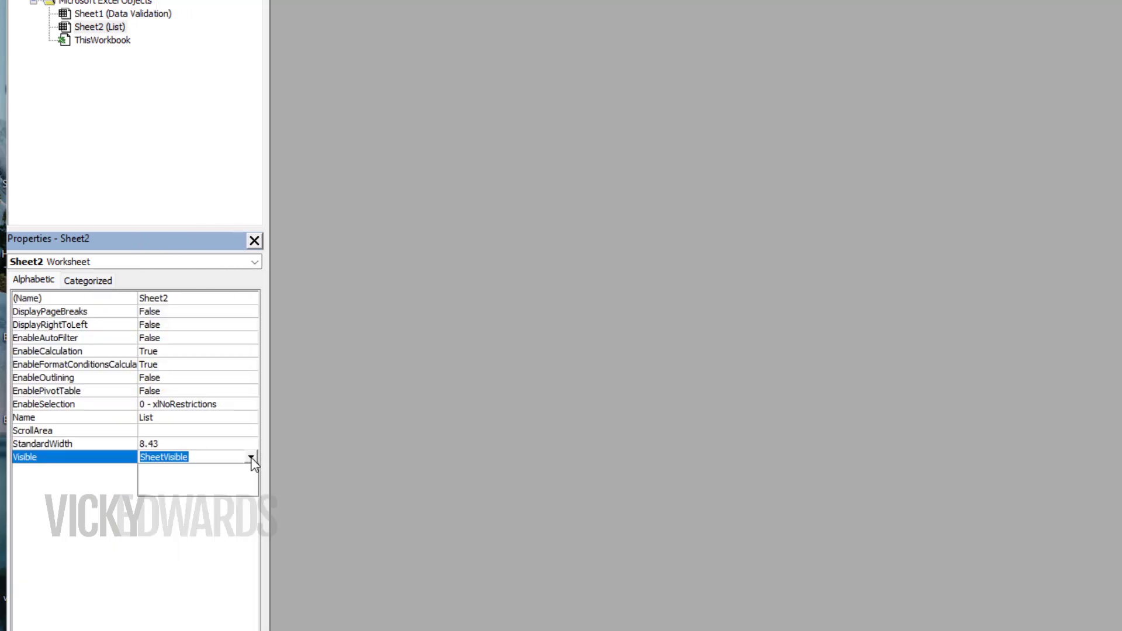
left_click(237, 481)
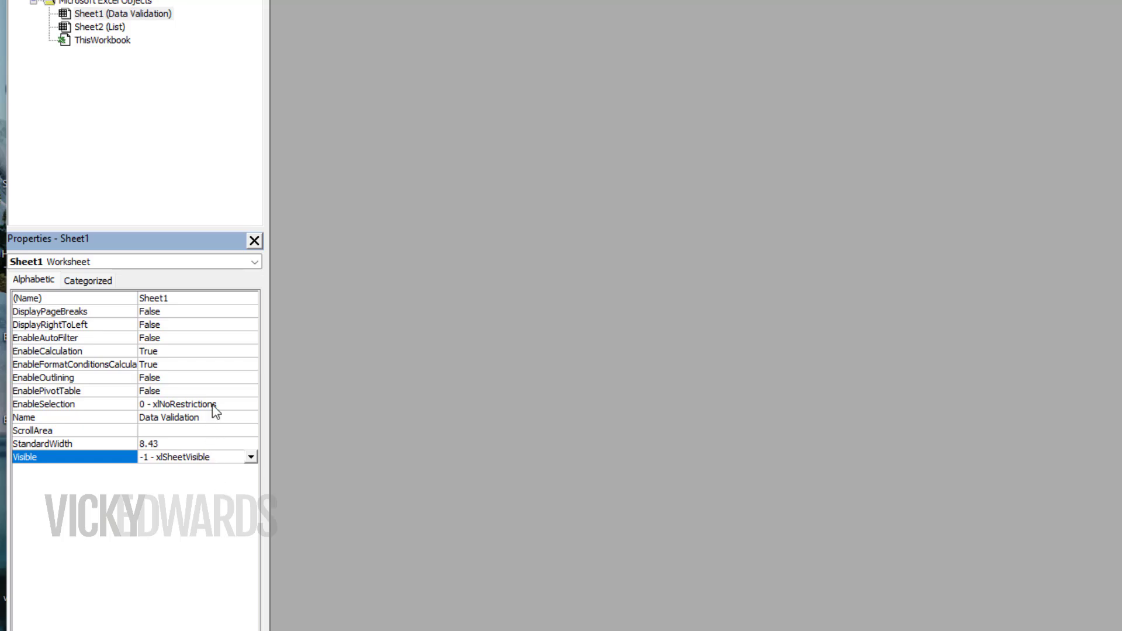
left_click(1041, 18)
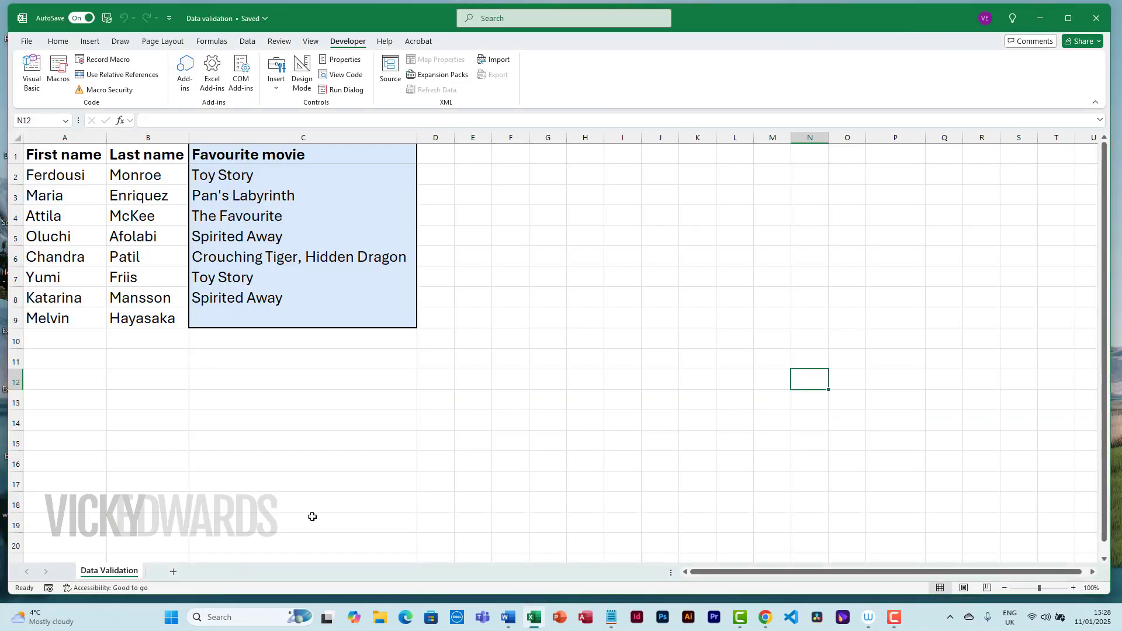
Choose Poor Things as the favourite movie in C9 from its drop-down list
left_click(284, 525)
left_click(361, 293)
left_click(373, 318)
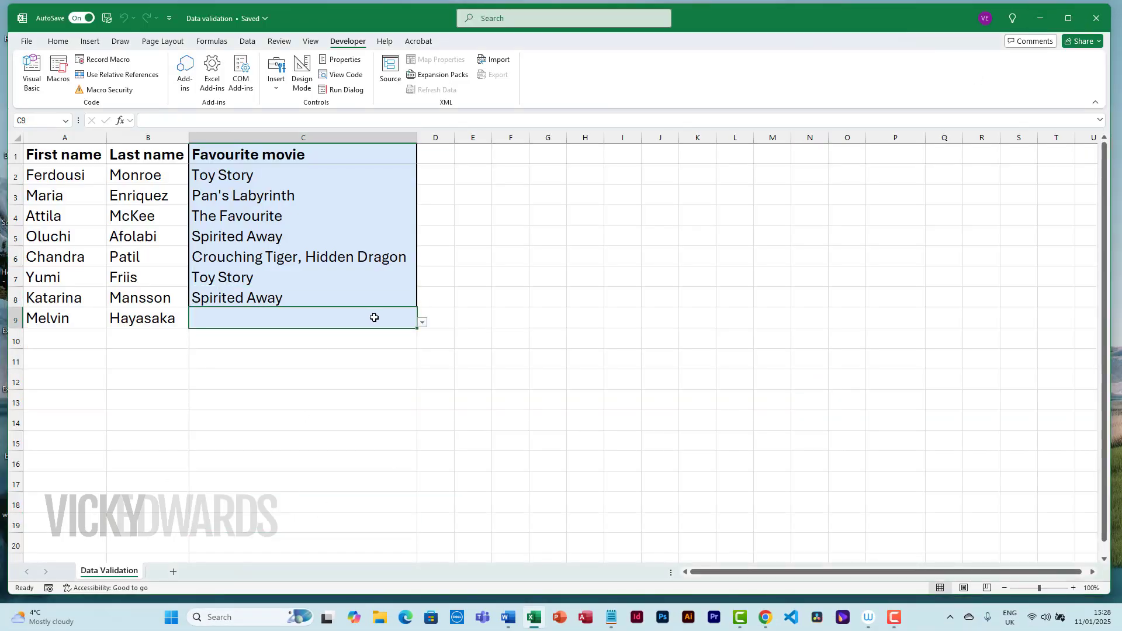
left_click(422, 322)
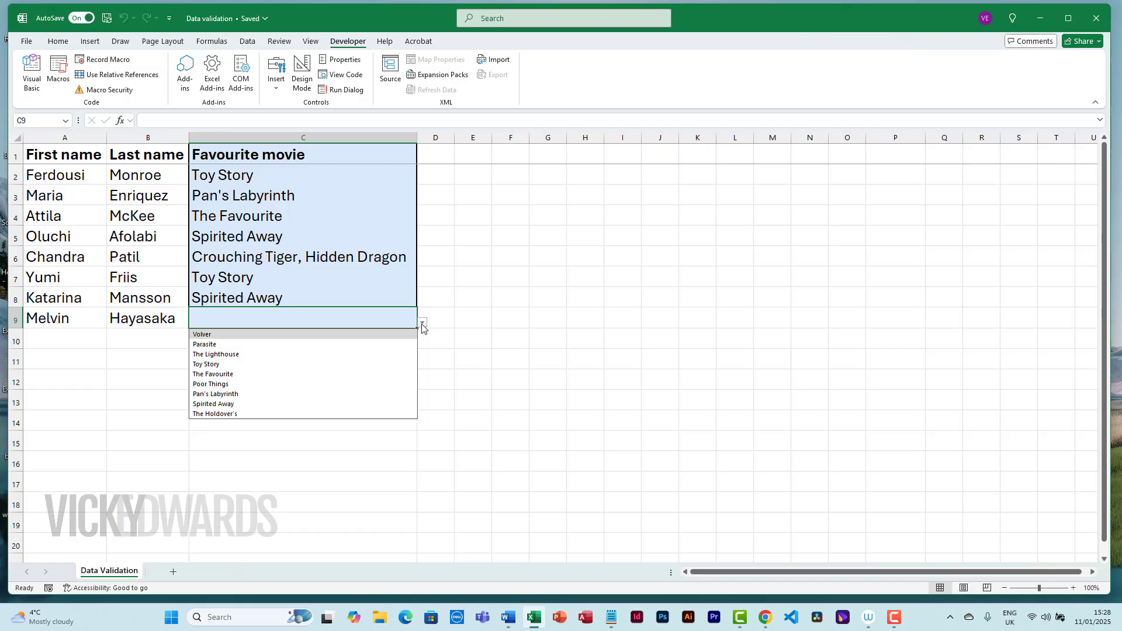
left_click(381, 384)
left_click(380, 383)
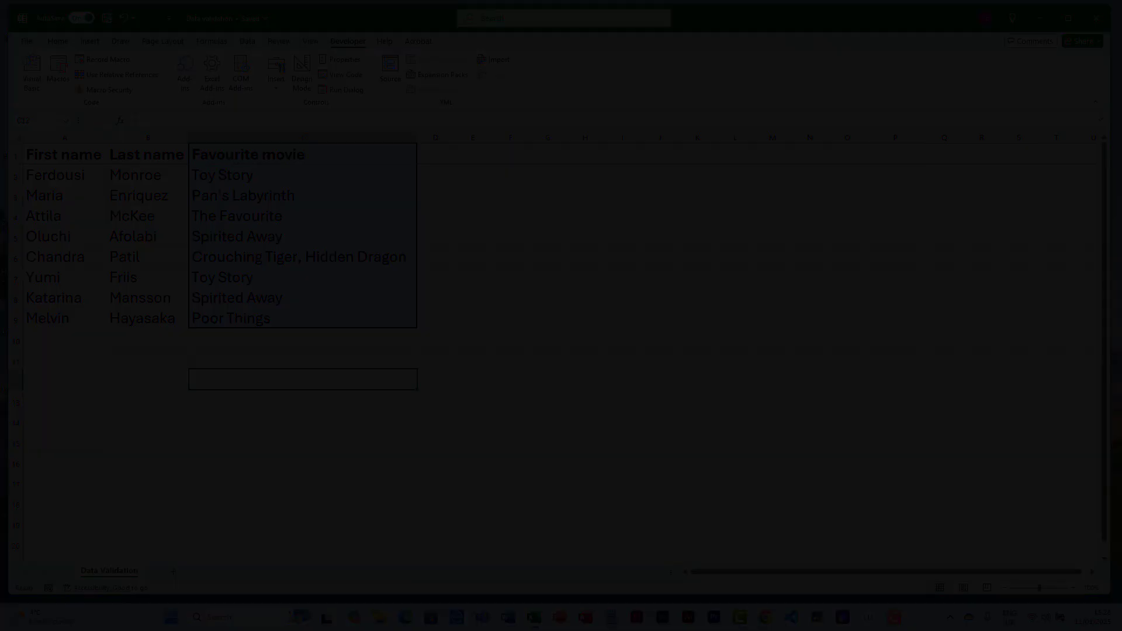